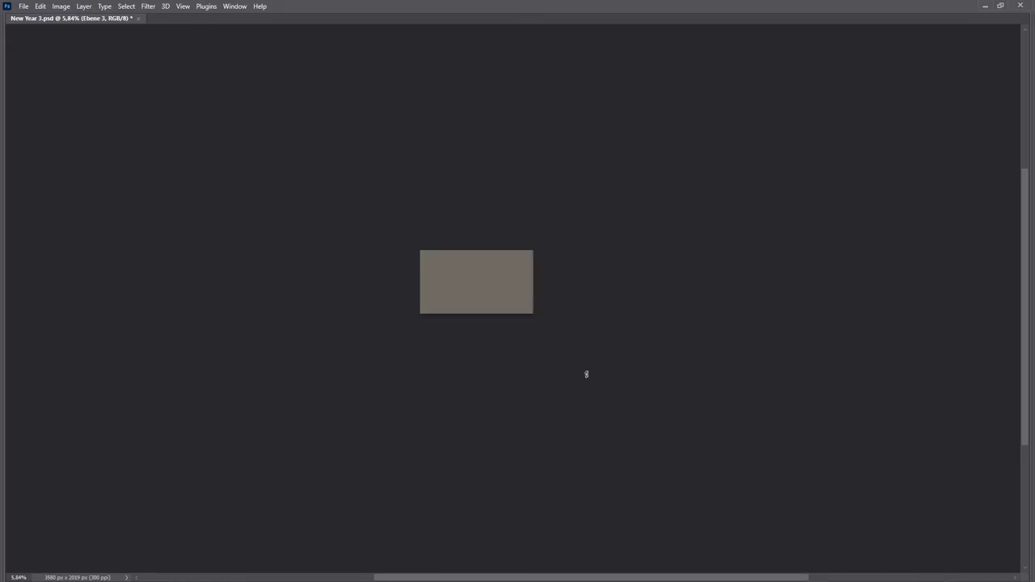
# Zoom in, block purple across the canvas, and choose a darker purple
pyautogui.scroll(3, 474, 283)
pyautogui.scroll(3, 474, 282)
pyautogui.moveTo(477, 264)
pyautogui.mouseDown()
pyautogui.moveTo(549, 242)
pyautogui.moveTo(242, 267)
pyautogui.moveTo(808, 283)
pyautogui.mouseUp()
pyautogui.moveTo(242, 154); pyautogui.dragTo(728, 97)
pyautogui.press('Return')
# Spread dark purple across the top of the sky and toward the canvas edges
pyautogui.moveTo(485, 57)
pyautogui.mouseDown()
pyautogui.moveTo(157, 185)
pyautogui.moveTo(930, 267)
pyautogui.mouseUp()
pyautogui.moveTo(809, 162)
pyautogui.mouseDown()
pyautogui.moveTo(261, 324)
pyautogui.moveTo(788, 346)
pyautogui.mouseUp()
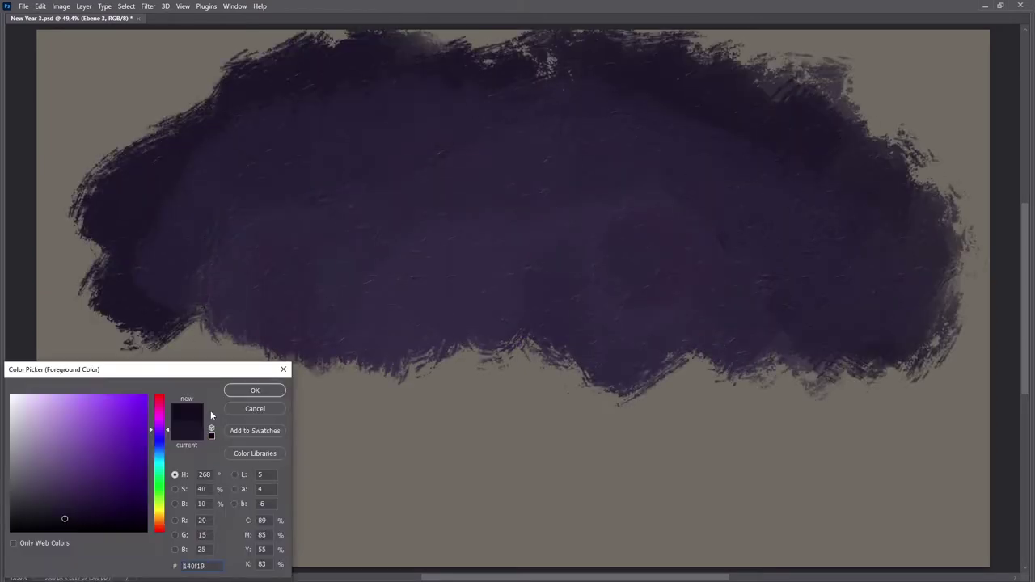
pyautogui.press('Return')
pyautogui.moveTo(97, 267)
pyautogui.mouseDown()
pyautogui.moveTo(178, 89)
pyautogui.moveTo(965, 143)
pyautogui.moveTo(844, 257)
pyautogui.mouseUp()
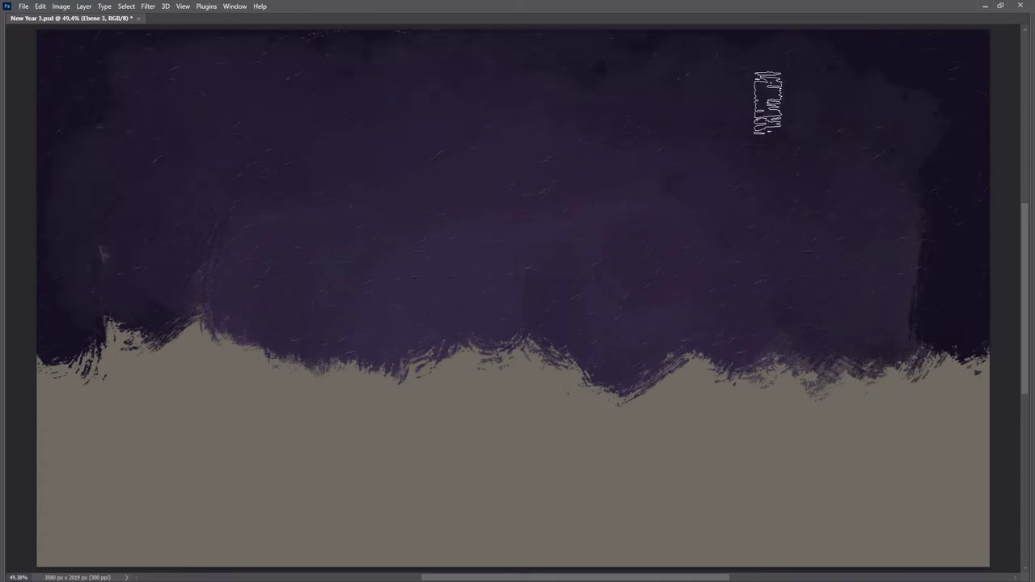
# Paint a dark horizon band, a peaked hill and a dark purple foreground
pyautogui.keyDown('alt'); pyautogui.click(60, 341); pyautogui.keyUp('alt')
pyautogui.moveTo(60, 342)
pyautogui.mouseDown()
pyautogui.moveTo(541, 342)
pyautogui.moveTo(655, 377)
pyautogui.moveTo(858, 342)
pyautogui.moveTo(102, 359)
pyautogui.moveTo(846, 370)
pyautogui.moveTo(843, 296)
pyautogui.mouseUp()
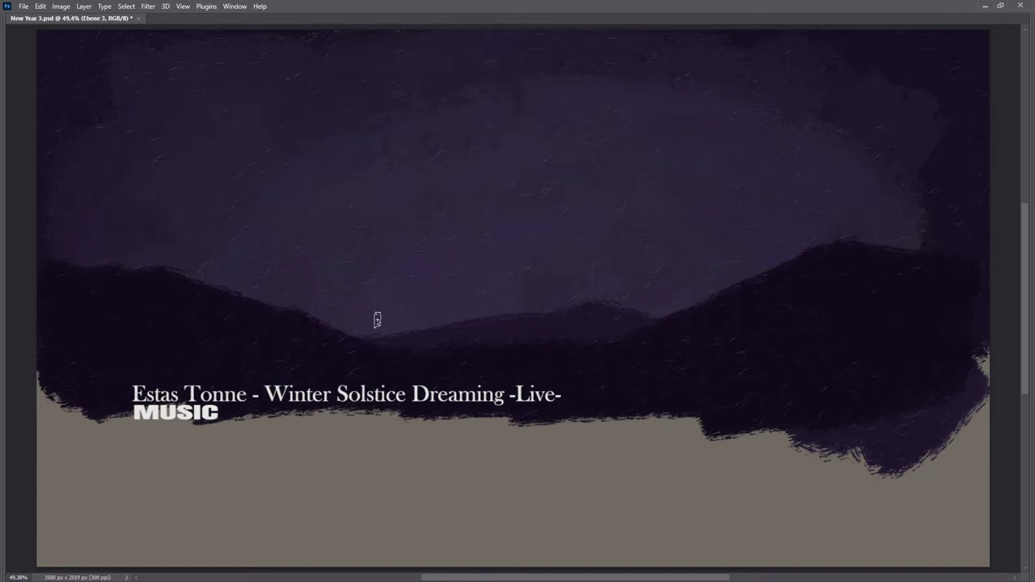
pyautogui.moveTo(377, 319); pyautogui.dragTo(738, 275)
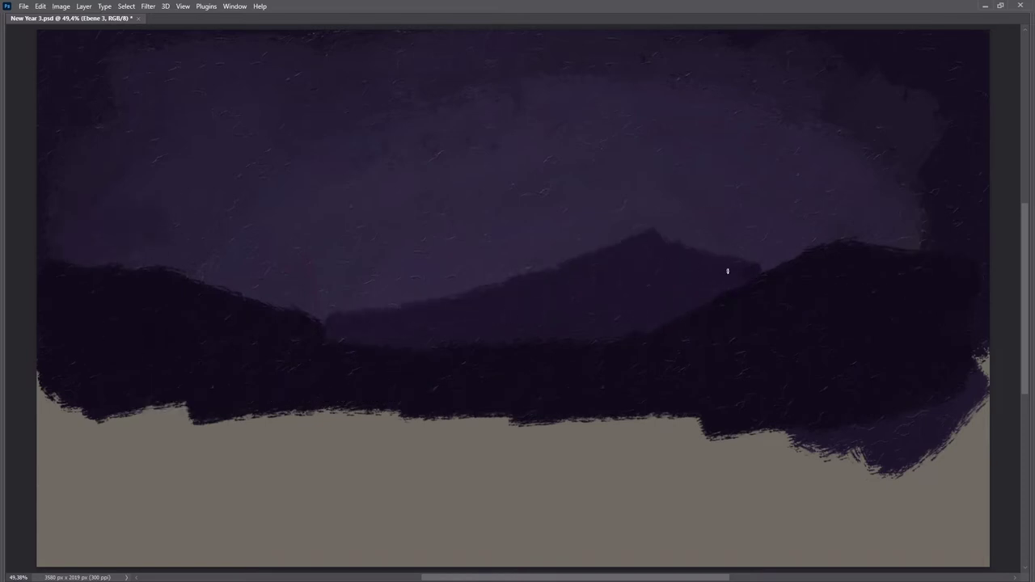
pyautogui.moveTo(647, 453)
pyautogui.mouseDown()
pyautogui.moveTo(324, 434)
pyautogui.moveTo(455, 440)
pyautogui.moveTo(369, 527)
pyautogui.moveTo(13, 453)
pyautogui.moveTo(786, 542)
pyautogui.moveTo(946, 450)
pyautogui.moveTo(936, 416)
pyautogui.moveTo(173, 394)
pyautogui.moveTo(113, 414)
pyautogui.mouseUp()
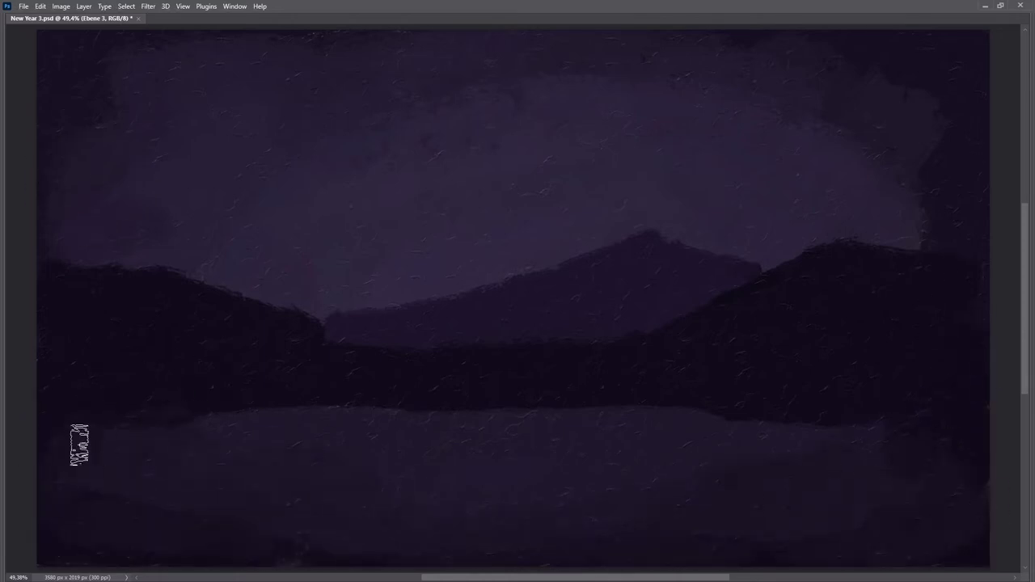
# Darken the lake foreground, the light bottom patch and the upper sky
pyautogui.moveTo(79, 444)
pyautogui.mouseDown()
pyautogui.moveTo(555, 416)
pyautogui.moveTo(373, 423)
pyautogui.mouseUp()
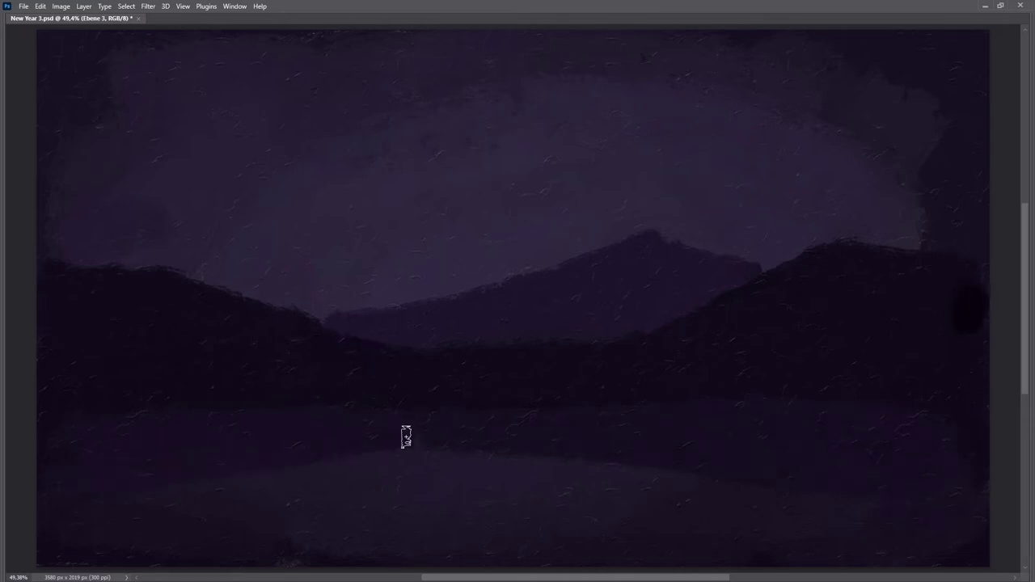
pyautogui.moveTo(259, 555); pyautogui.dragTo(436, 557)
pyautogui.moveTo(517, 76); pyautogui.dragTo(799, 89)
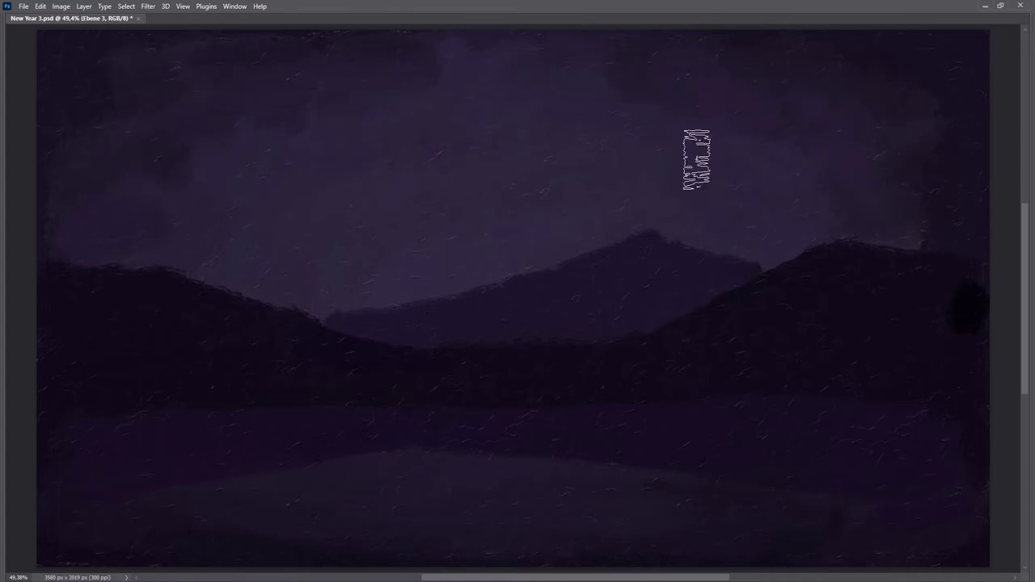
# Paint faint light mist bands across the valley with a smaller brush
pyautogui.press('[')
pyautogui.press('[')
pyautogui.press('[')
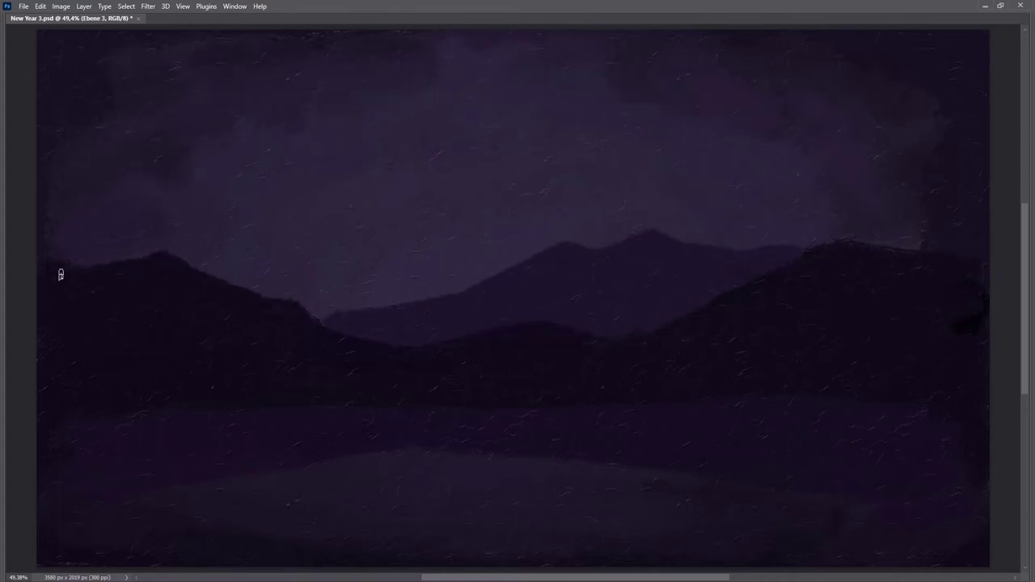
pyautogui.moveTo(275, 397)
pyautogui.mouseDown()
pyautogui.moveTo(929, 407)
pyautogui.moveTo(135, 406)
pyautogui.mouseUp()
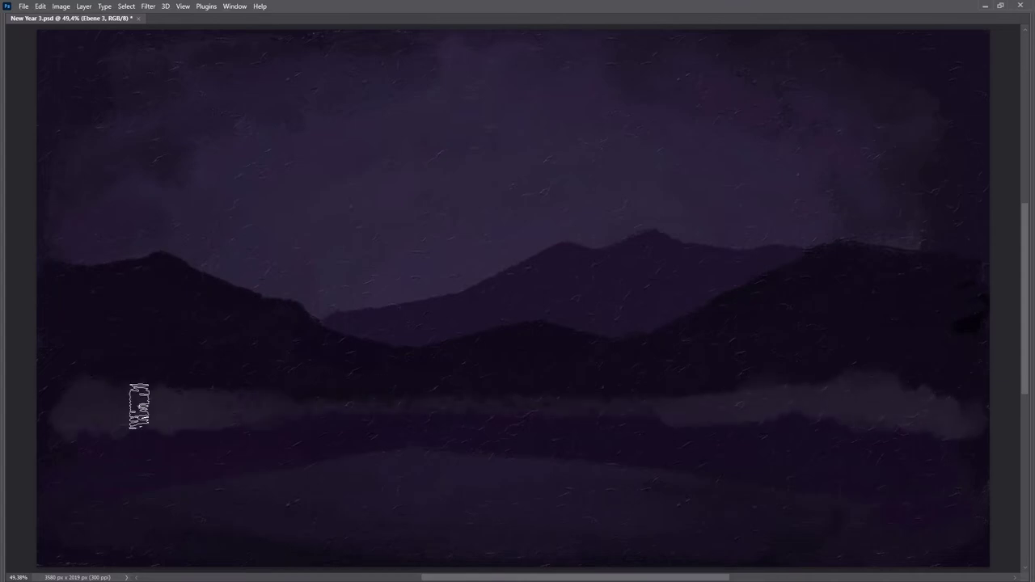
pyautogui.moveTo(165, 376)
pyautogui.mouseDown()
pyautogui.moveTo(656, 397)
pyautogui.moveTo(952, 317)
pyautogui.moveTo(620, 381)
pyautogui.moveTo(484, 362)
pyautogui.mouseUp()
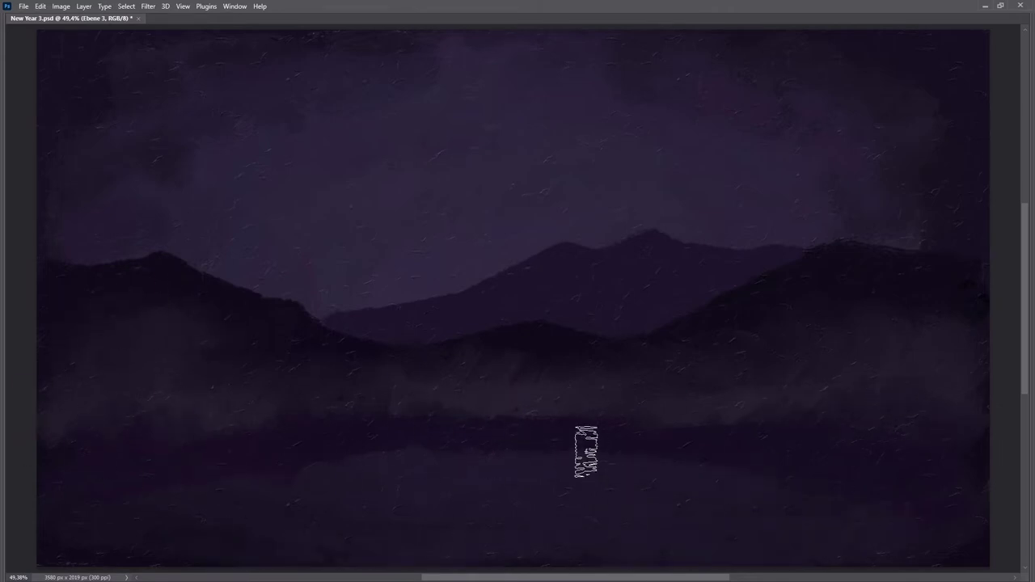
# Paint a dark shoreline tree line and horizontal light and dark strokes on the water
pyautogui.moveTo(589, 450)
pyautogui.mouseDown()
pyautogui.moveTo(110, 432)
pyautogui.moveTo(936, 473)
pyautogui.mouseUp()
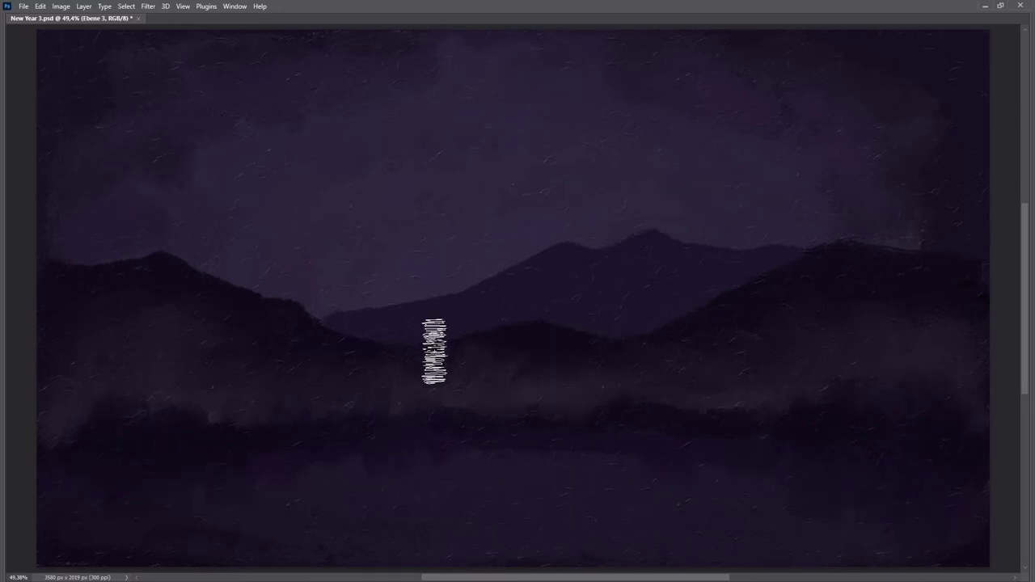
pyautogui.moveTo(546, 439)
pyautogui.mouseDown()
pyautogui.moveTo(813, 501)
pyautogui.moveTo(186, 550)
pyautogui.mouseUp()
pyautogui.moveTo(375, 491); pyautogui.dragTo(146, 496)
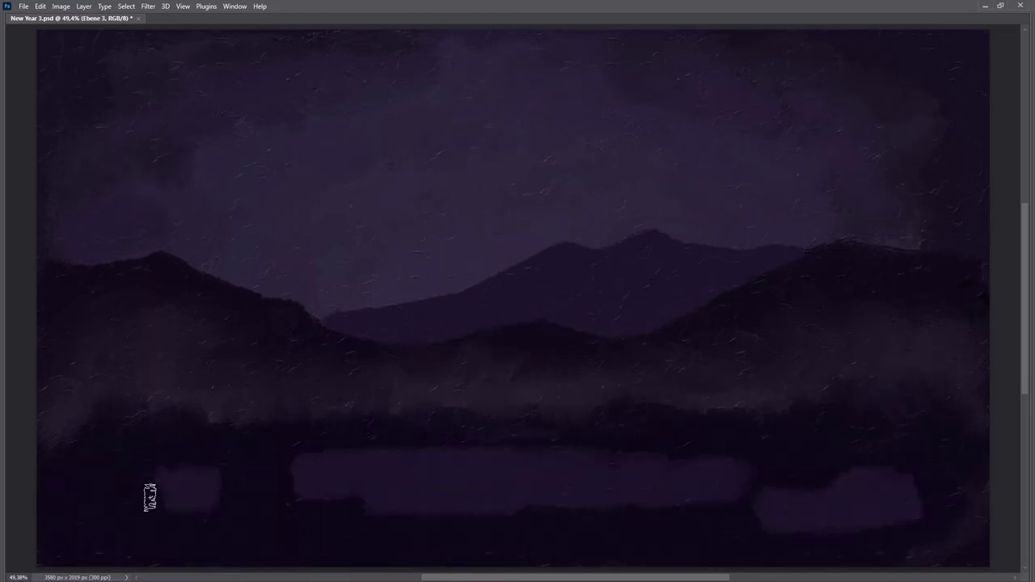
pyautogui.press('[')
pyautogui.press('[')
pyautogui.press('[')
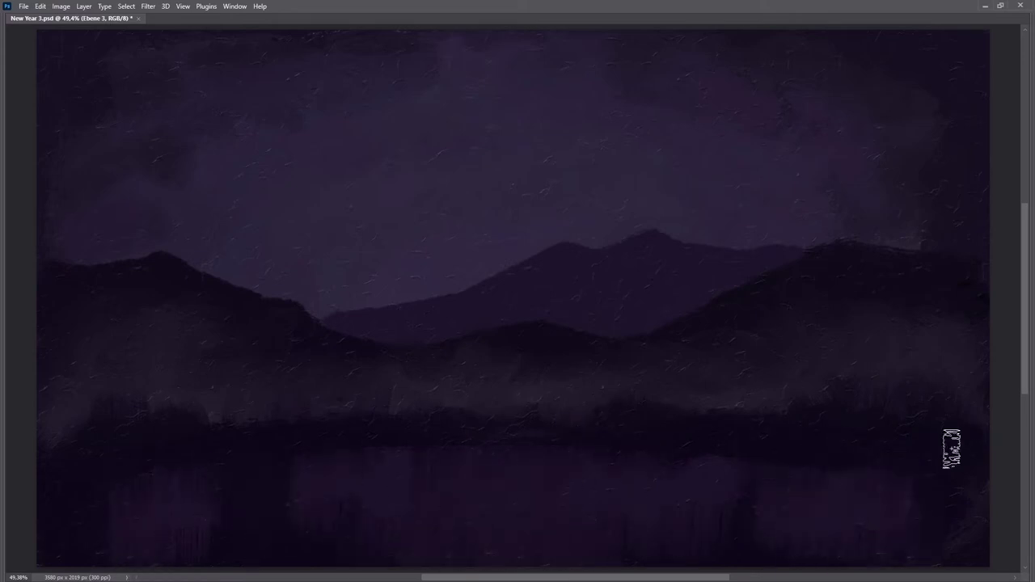
pyautogui.moveTo(550, 459); pyautogui.dragTo(564, 483)
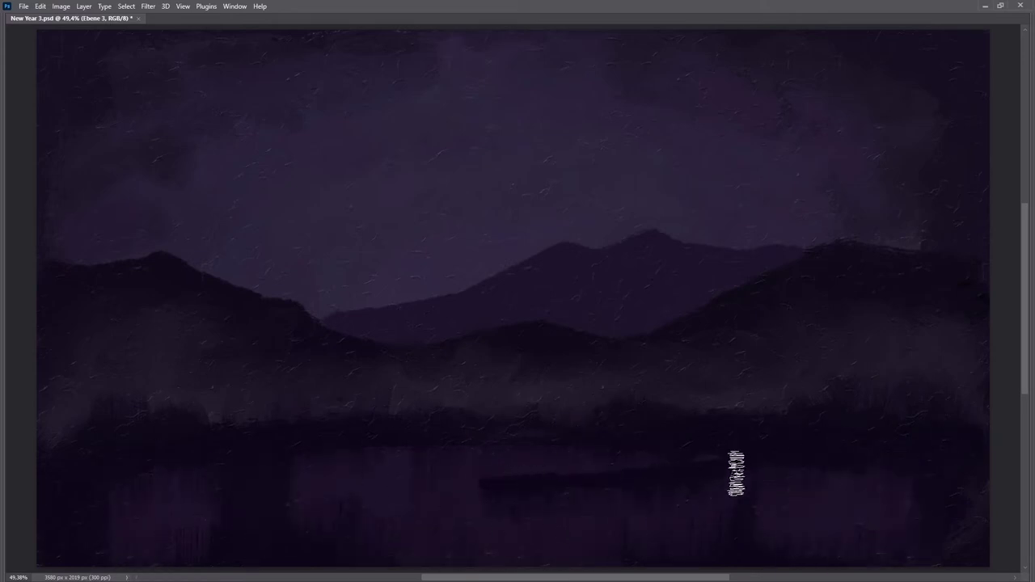
pyautogui.moveTo(463, 413)
pyautogui.mouseDown()
pyautogui.moveTo(943, 397)
pyautogui.moveTo(859, 351)
pyautogui.mouseUp()
pyautogui.press('[')
pyautogui.press('[')
pyautogui.press('[')
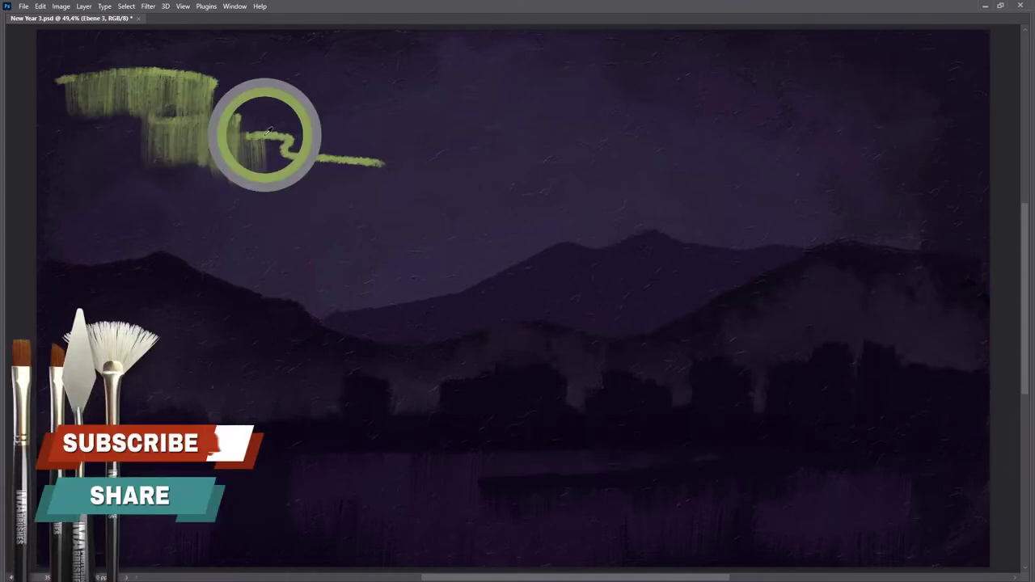
# Paint green aurora curtains across the upper-left and mid-left sky
pyautogui.moveTo(269, 131)
pyautogui.mouseDown()
pyautogui.moveTo(323, 197)
pyautogui.moveTo(388, 181)
pyautogui.moveTo(215, 231)
pyautogui.mouseUp()
pyautogui.moveTo(489, 93)
pyautogui.mouseDown()
pyautogui.moveTo(349, 84)
pyautogui.moveTo(474, 97)
pyautogui.moveTo(300, 97)
pyautogui.mouseUp()
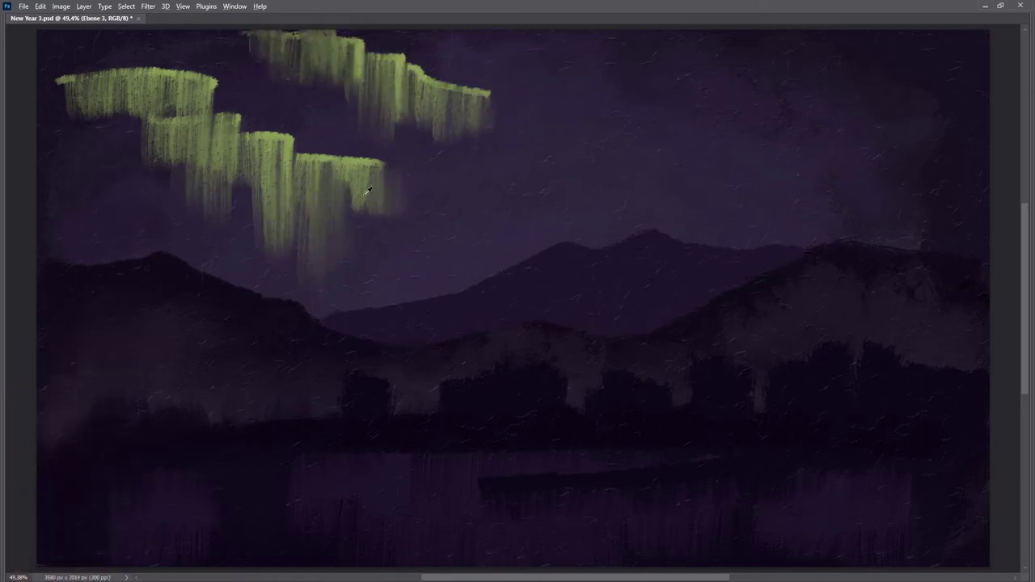
pyautogui.moveTo(367, 191)
pyautogui.mouseDown()
pyautogui.moveTo(159, 137)
pyautogui.moveTo(54, 128)
pyautogui.mouseUp()
pyautogui.moveTo(560, 101); pyautogui.dragTo(420, 267)
pyautogui.moveTo(631, 91); pyautogui.dragTo(799, 60)
pyautogui.moveTo(705, 127)
pyautogui.mouseDown()
pyautogui.moveTo(855, 73)
pyautogui.moveTo(618, 123)
pyautogui.mouseUp()
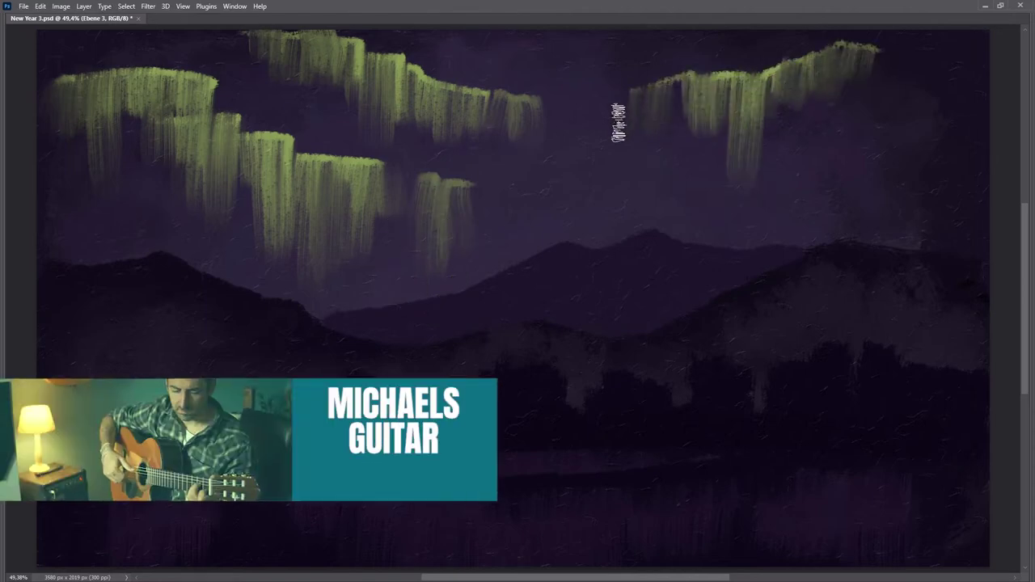
# Add aurora curtains at the top centre and right, brightening the right and upper-left ones
pyautogui.moveTo(641, 41)
pyautogui.mouseDown()
pyautogui.moveTo(613, 57)
pyautogui.moveTo(492, 42)
pyautogui.mouseUp()
pyautogui.moveTo(584, 81); pyautogui.dragTo(598, 162)
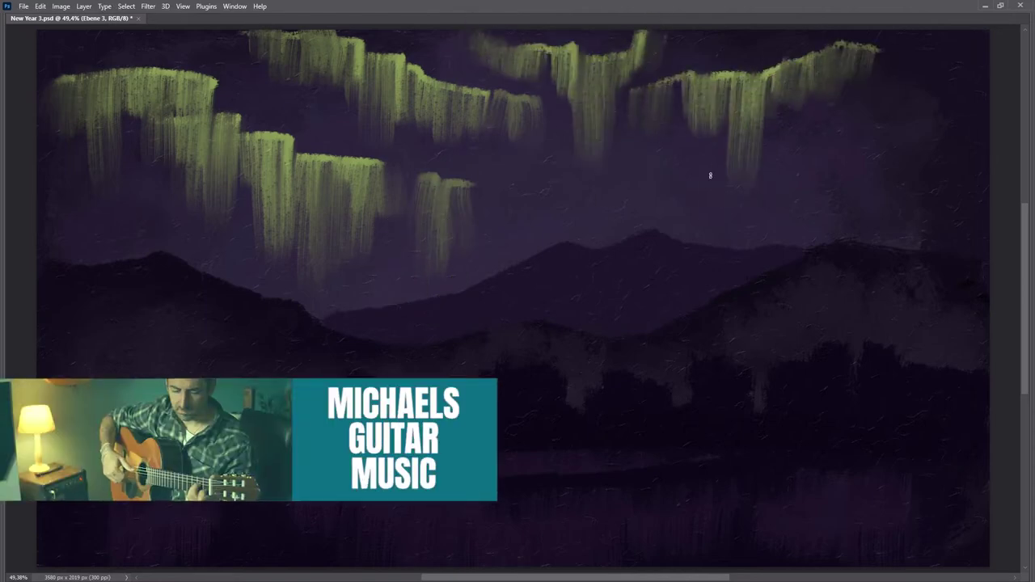
pyautogui.moveTo(859, 115)
pyautogui.mouseDown()
pyautogui.moveTo(735, 196)
pyautogui.moveTo(887, 169)
pyautogui.moveTo(947, 105)
pyautogui.moveTo(907, 220)
pyautogui.moveTo(642, 219)
pyautogui.moveTo(606, 197)
pyautogui.moveTo(505, 194)
pyautogui.moveTo(550, 185)
pyautogui.moveTo(493, 166)
pyautogui.mouseUp()
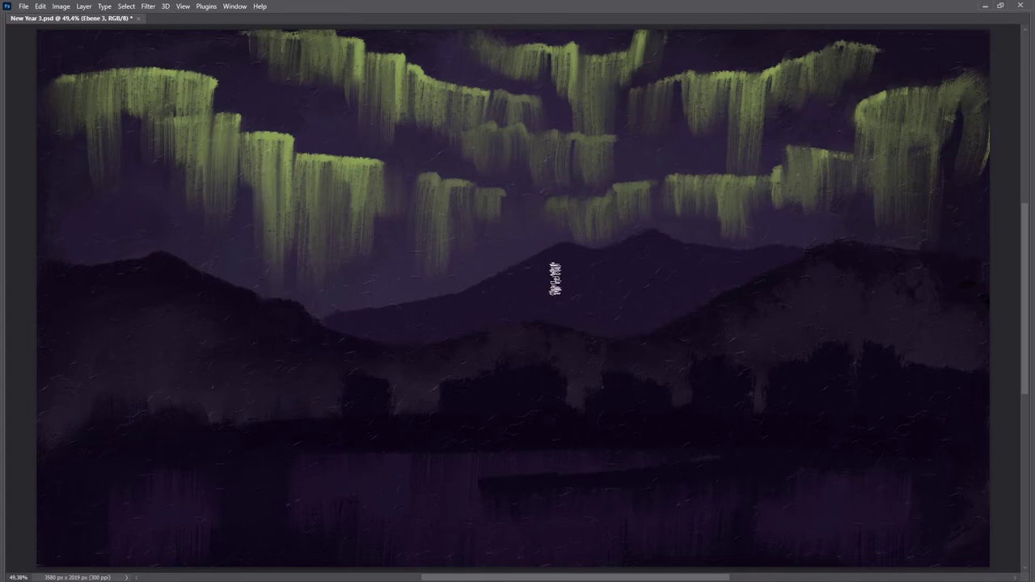
pyautogui.moveTo(707, 36); pyautogui.dragTo(726, 35)
pyautogui.moveTo(57, 191); pyautogui.dragTo(173, 215)
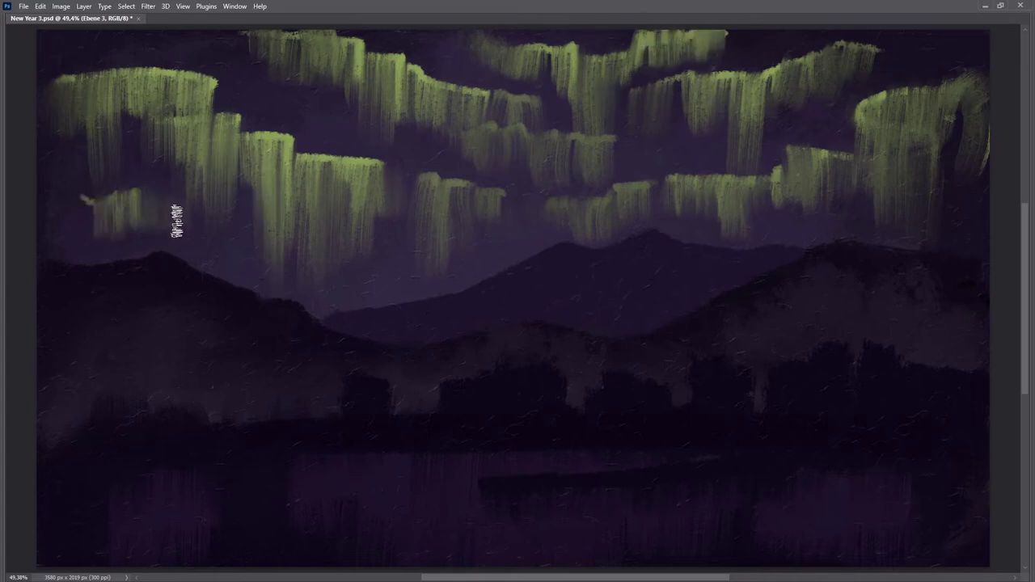
pyautogui.moveTo(904, 95); pyautogui.dragTo(925, 109)
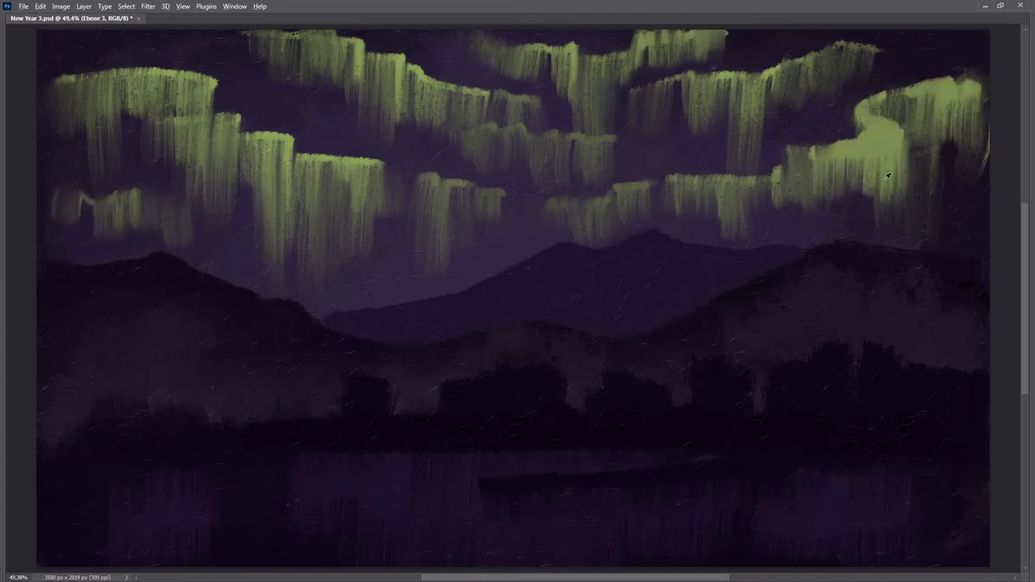
pyautogui.moveTo(885, 173); pyautogui.dragTo(881, 210)
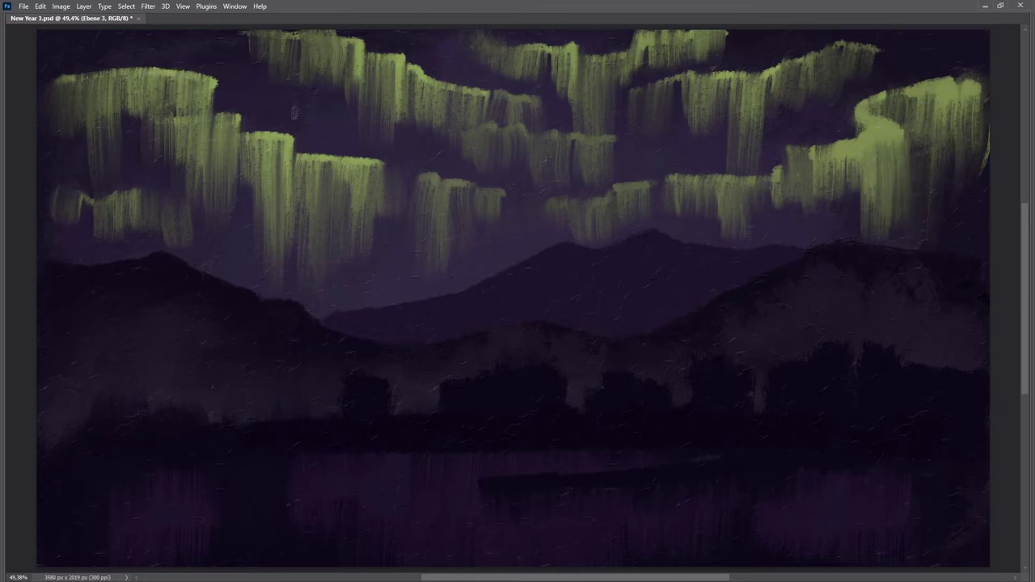
pyautogui.moveTo(300, 115)
pyautogui.mouseDown()
pyautogui.moveTo(166, 108)
pyautogui.moveTo(195, 97)
pyautogui.moveTo(176, 121)
pyautogui.moveTo(181, 75)
pyautogui.mouseUp()
# Smudge the sky aurora into horizontal and vertical green streaks
pyautogui.scroll(-1, 538, 240)
pyautogui.moveTo(865, 137); pyautogui.dragTo(566, 154)
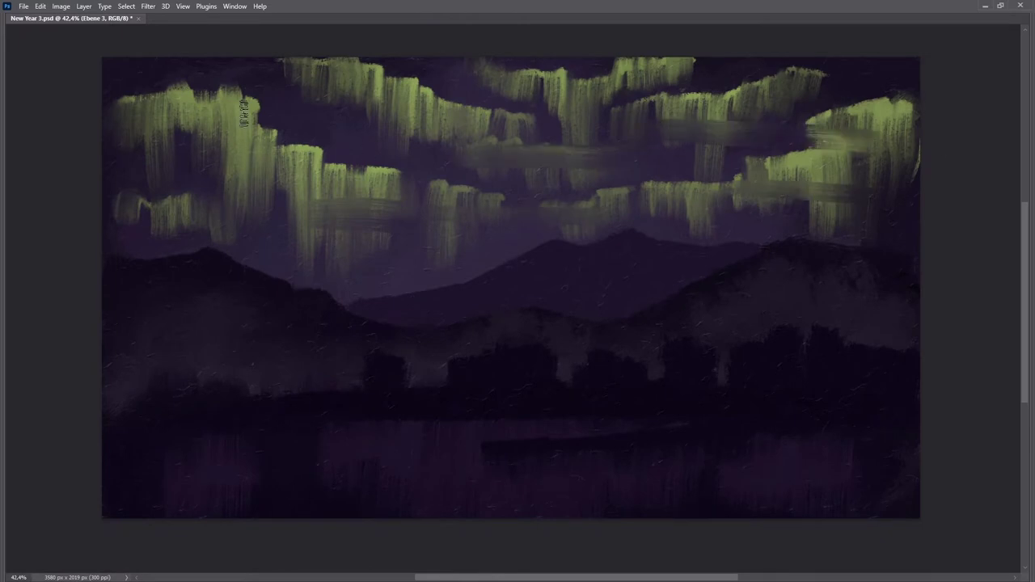
pyautogui.moveTo(308, 117); pyautogui.dragTo(178, 145)
pyautogui.moveTo(531, 92); pyautogui.dragTo(736, 101)
pyautogui.moveTo(354, 222)
pyautogui.mouseDown()
pyautogui.moveTo(591, 143)
pyautogui.moveTo(760, 173)
pyautogui.moveTo(421, 166)
pyautogui.mouseUp()
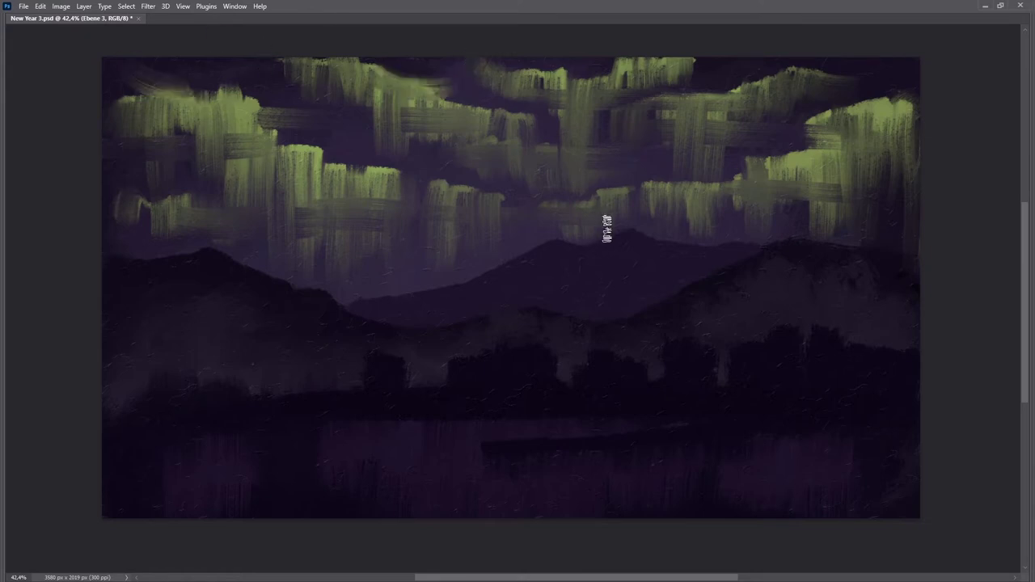
pyautogui.moveTo(596, 173); pyautogui.dragTo(598, 84)
# Paint green reflection strokes on the water and smear them into reflections
pyautogui.moveTo(152, 459); pyautogui.dragTo(279, 456)
pyautogui.moveTo(268, 467); pyautogui.dragTo(316, 469)
pyautogui.moveTo(247, 485); pyautogui.dragTo(353, 485)
pyautogui.moveTo(422, 488); pyautogui.dragTo(546, 488)
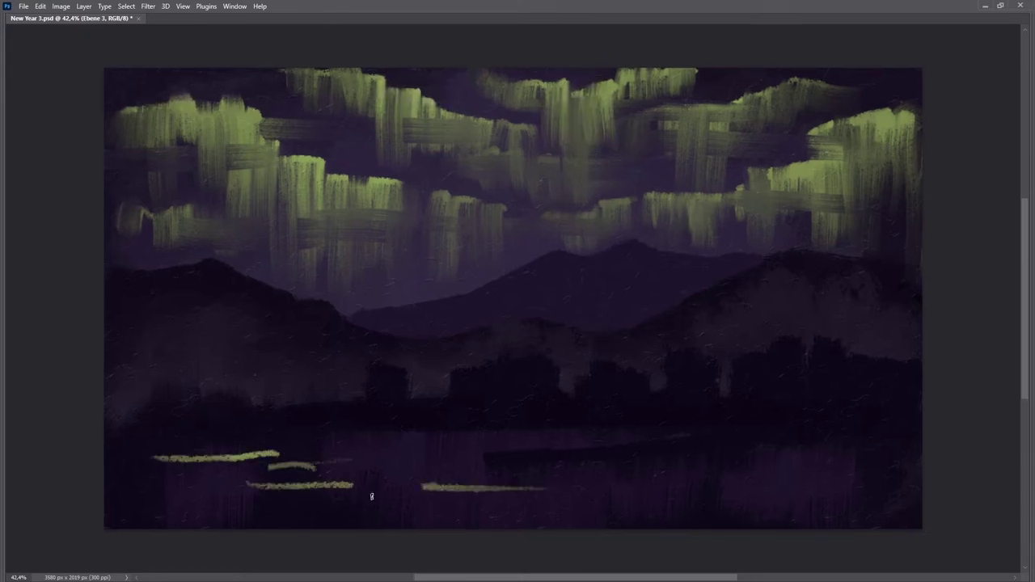
pyautogui.moveTo(202, 461); pyautogui.dragTo(484, 507)
pyautogui.moveTo(606, 485); pyautogui.dragTo(875, 477)
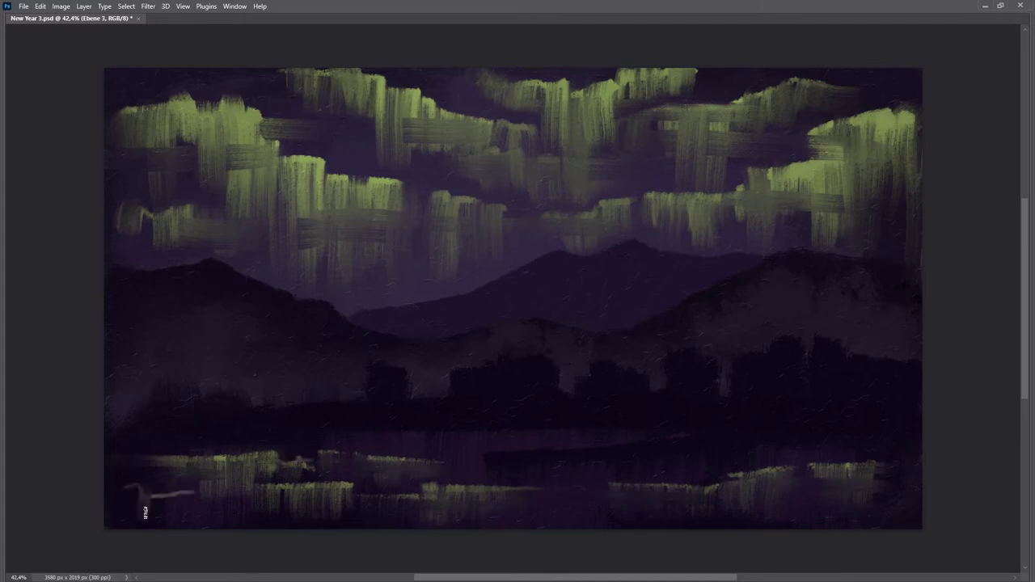
# Sample the aurora green and paint reflections in the lower-left and lower-right water
pyautogui.keyDown('alt'); pyautogui.click(213, 138); pyautogui.keyUp('alt')
pyautogui.moveTo(267, 497)
pyautogui.mouseDown()
pyautogui.moveTo(166, 509)
pyautogui.moveTo(275, 517)
pyautogui.mouseUp()
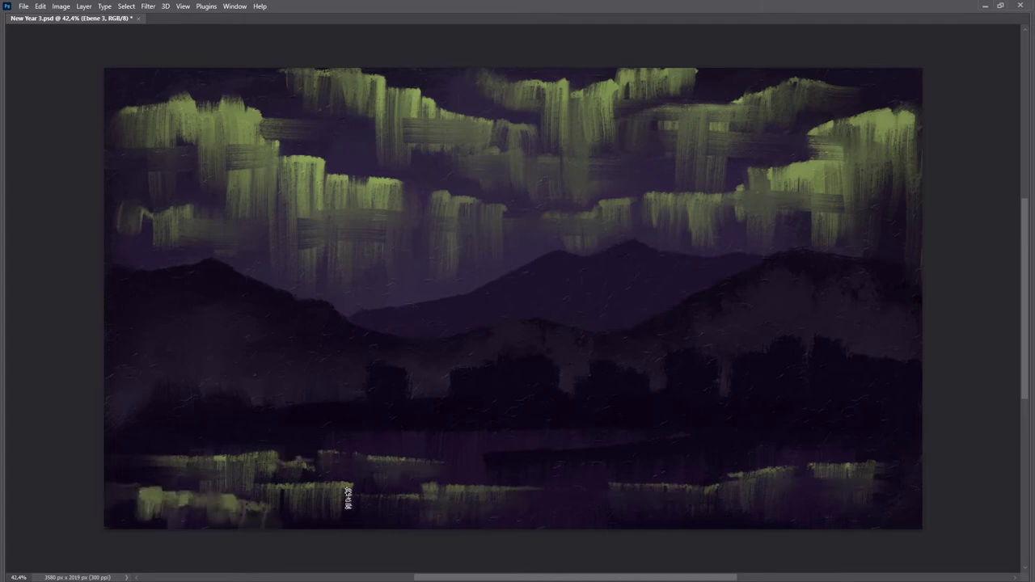
pyautogui.moveTo(789, 508); pyautogui.dragTo(925, 523)
pyautogui.moveTo(719, 510); pyautogui.dragTo(723, 497)
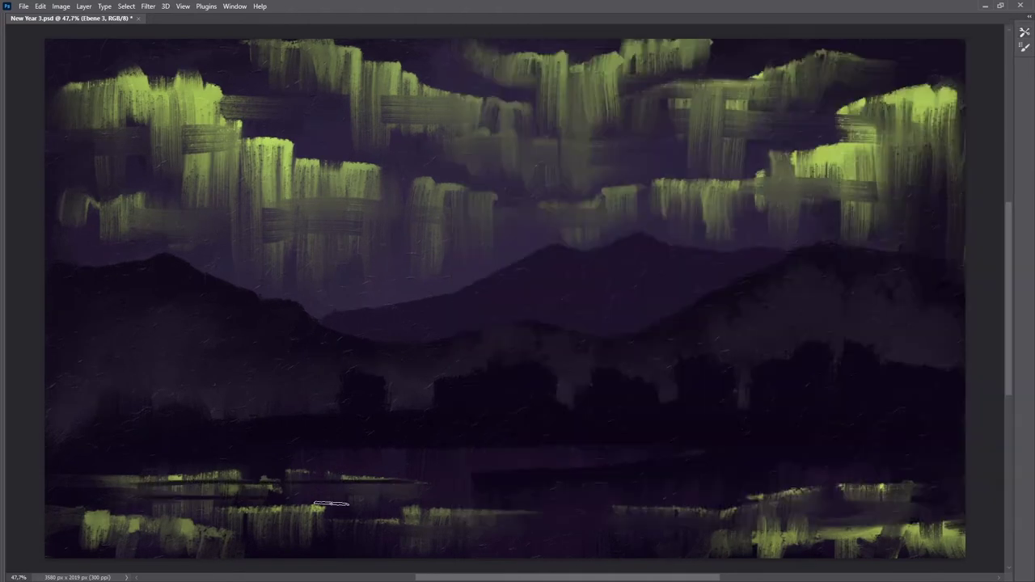
# Smear the lower-water reflections into long horizontal green streaks
pyautogui.moveTo(229, 486); pyautogui.dragTo(301, 488)
pyautogui.moveTo(129, 540); pyautogui.dragTo(235, 543)
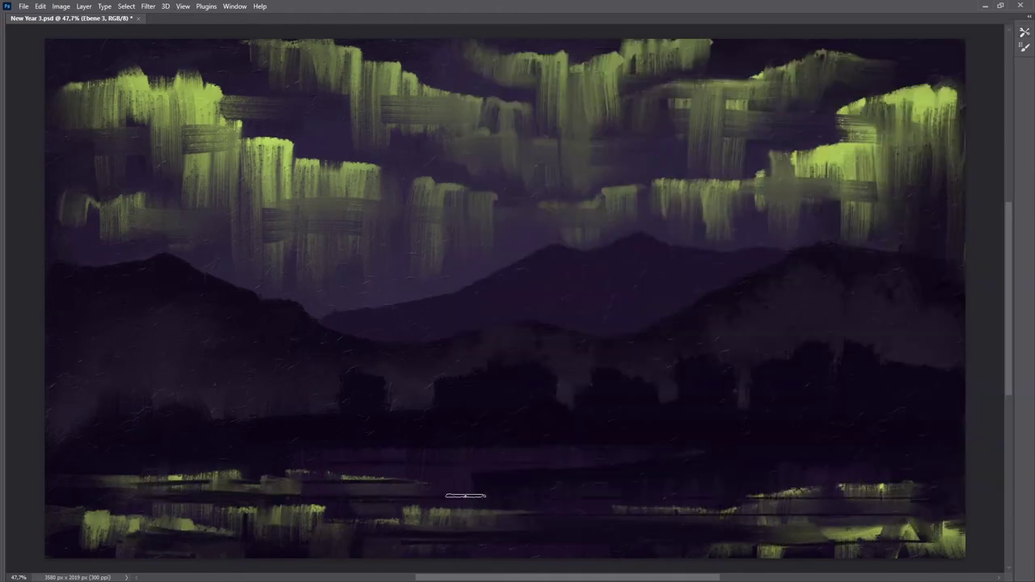
pyautogui.moveTo(214, 487); pyautogui.dragTo(392, 488)
pyautogui.moveTo(909, 508); pyautogui.dragTo(776, 522)
pyautogui.moveTo(833, 534); pyautogui.dragTo(578, 553)
pyautogui.moveTo(113, 528); pyautogui.dragTo(372, 521)
pyautogui.moveTo(194, 501); pyautogui.dragTo(347, 497)
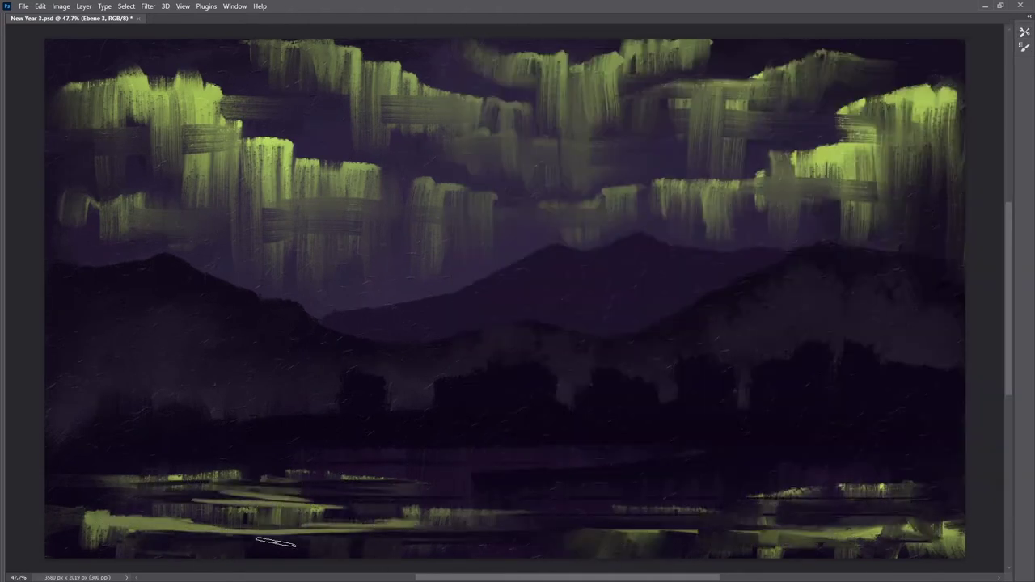
pyautogui.moveTo(162, 546); pyautogui.dragTo(567, 548)
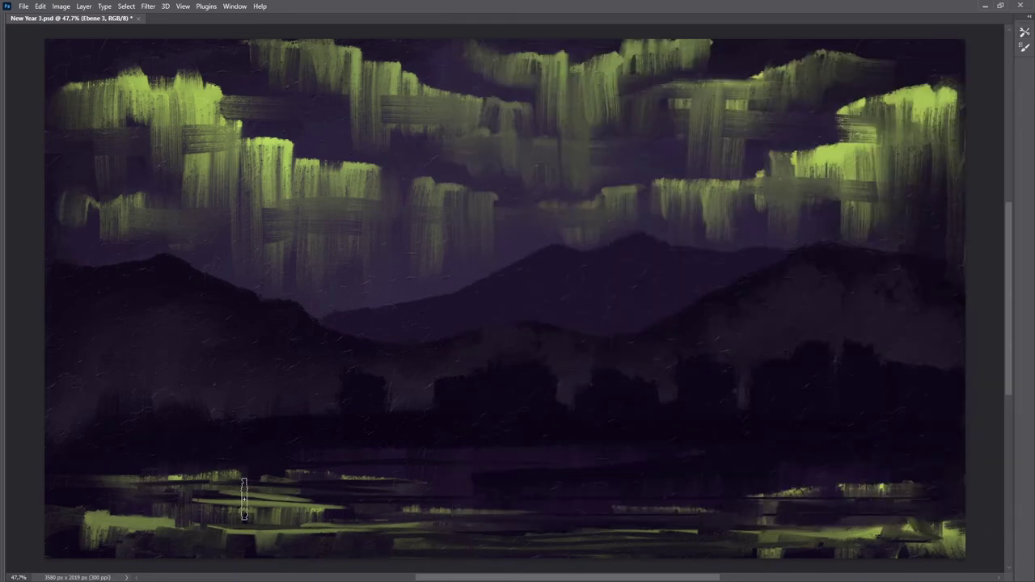
pyautogui.scroll(2, 485, 503)
pyautogui.scroll(-3, 824, 406)
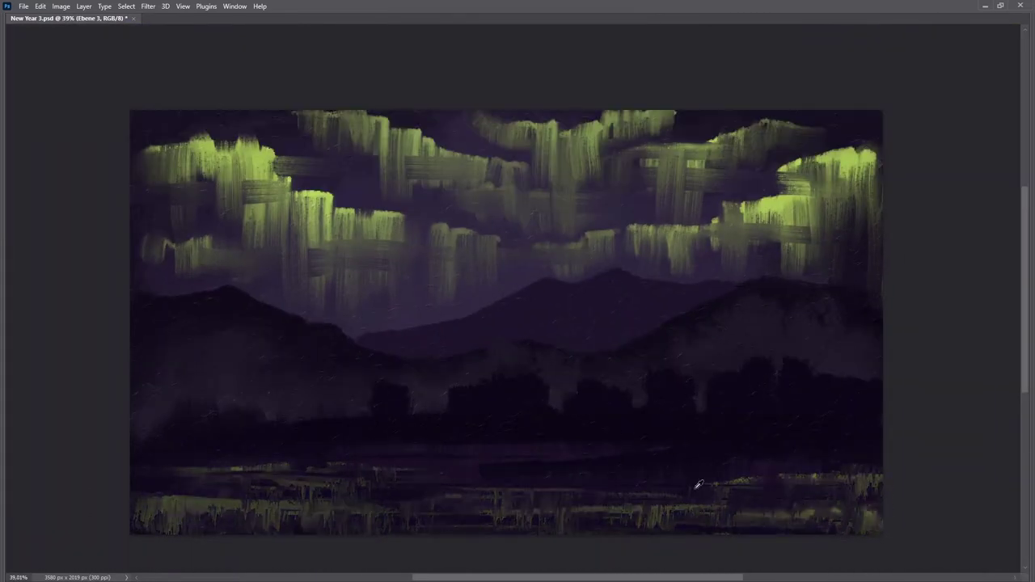
# Stretch the village lights into tall orange strokes
pyautogui.scroll(1, 434, 395)
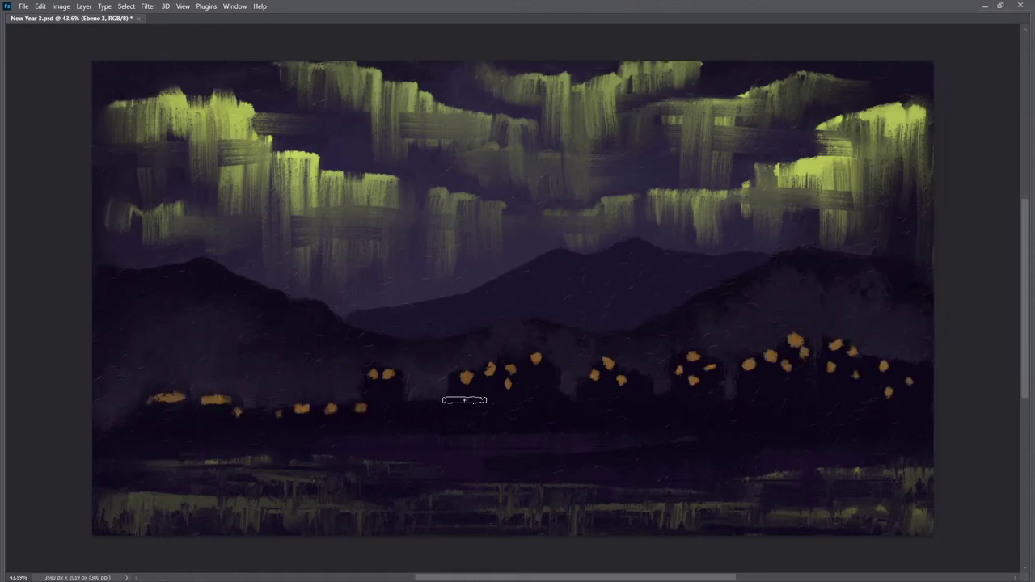
pyautogui.scroll(3, 462, 397)
pyautogui.moveTo(474, 340); pyautogui.dragTo(475, 405)
pyautogui.moveTo(514, 339); pyautogui.dragTo(507, 408)
pyautogui.moveTo(558, 324); pyautogui.dragTo(558, 378)
pyautogui.moveTo(683, 330); pyautogui.dragTo(685, 360)
pyautogui.moveTo(295, 347); pyautogui.dragTo(294, 408)
# Paint orange strokes along the waterline beneath the village
pyautogui.scroll(-2, 220, 431)
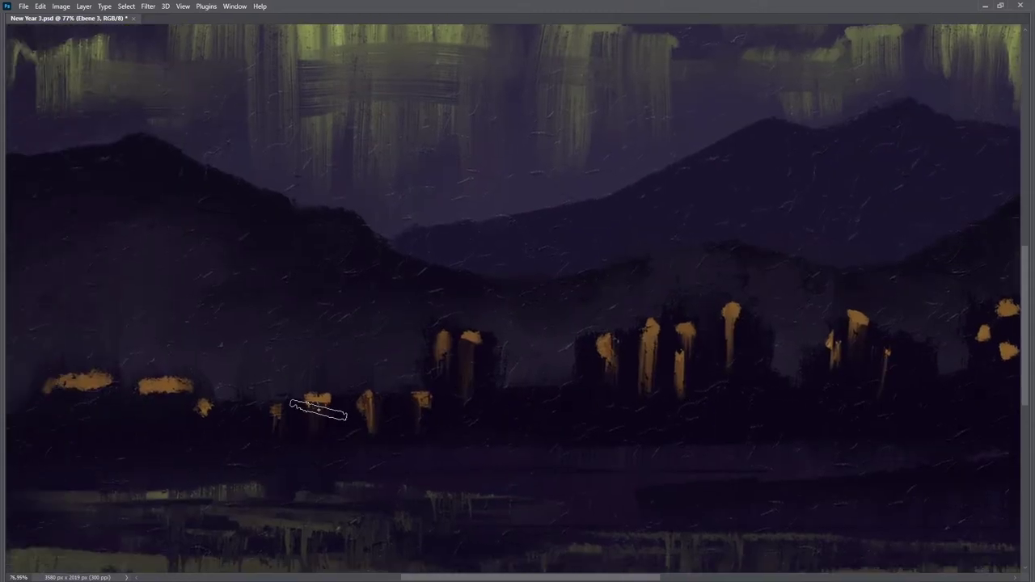
pyautogui.scroll(-2, 781, 400)
pyautogui.scroll(3, 781, 400)
pyautogui.scroll(-1, 803, 346)
pyautogui.scroll(-1, 803, 347)
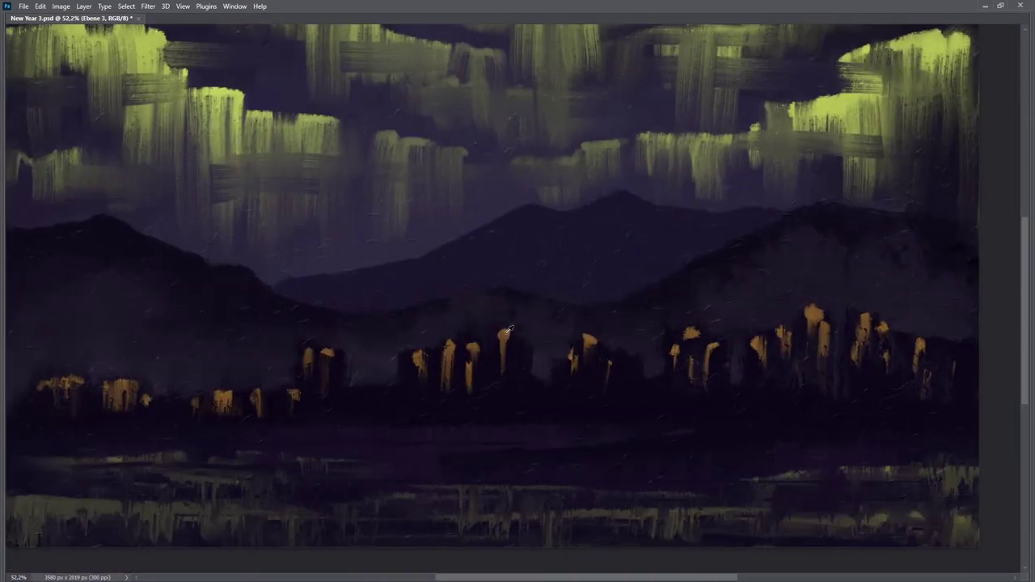
pyautogui.moveTo(312, 402)
pyautogui.mouseDown()
pyautogui.moveTo(690, 402)
pyautogui.moveTo(485, 416)
pyautogui.mouseUp()
pyautogui.scroll(1, 486, 416)
pyautogui.moveTo(687, 420); pyautogui.dragTo(922, 413)
pyautogui.moveTo(485, 356)
pyautogui.mouseDown()
pyautogui.moveTo(393, 363)
pyautogui.moveTo(702, 365)
pyautogui.moveTo(912, 351)
pyautogui.mouseUp()
# Paint orange light blocks over the left and central village buildings
pyautogui.moveTo(194, 396); pyautogui.dragTo(303, 429)
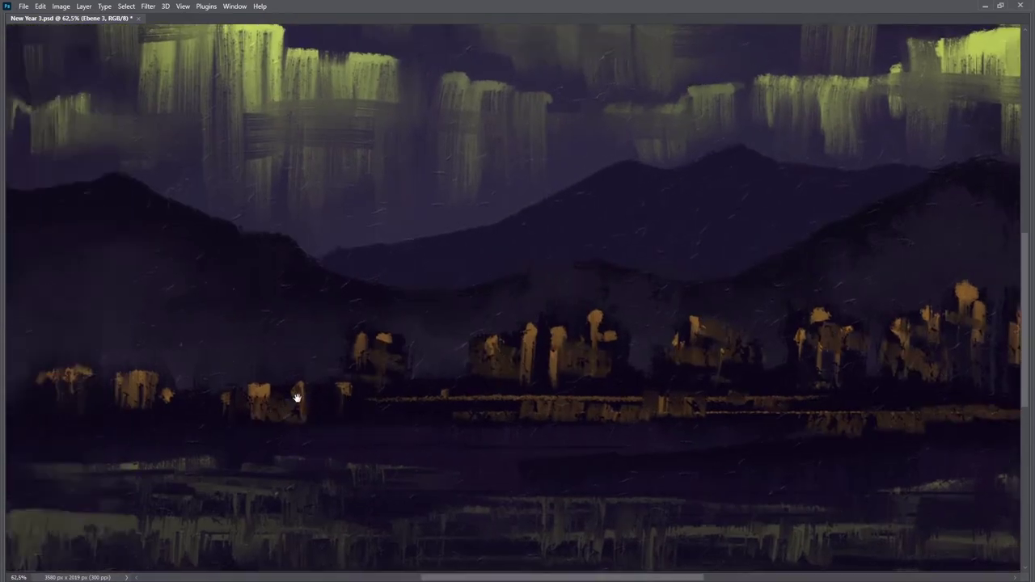
pyautogui.scroll(-2, 665, 363)
pyautogui.scroll(-1, 666, 363)
pyautogui.scroll(1, 594, 394)
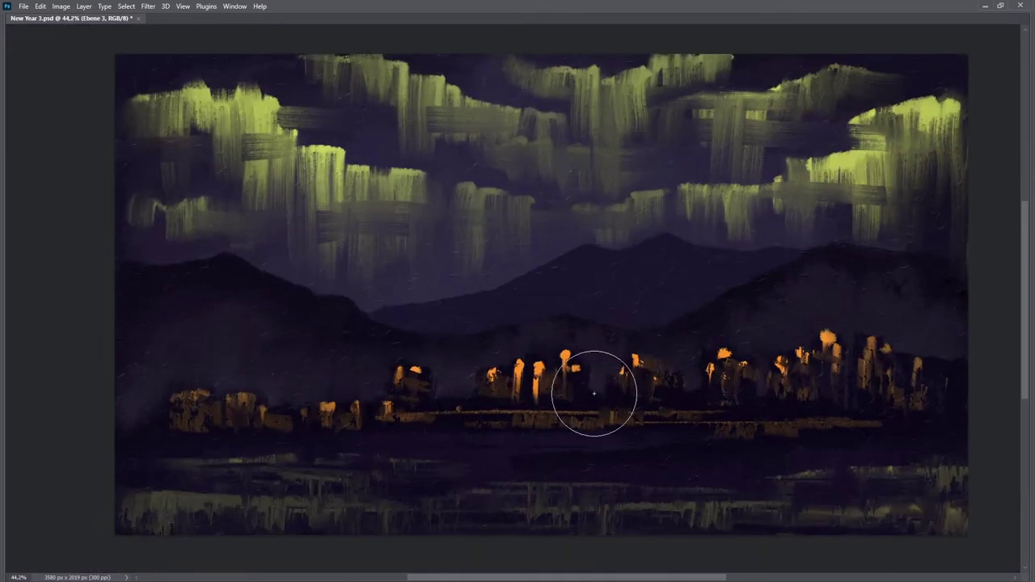
pyautogui.scroll(1, 458, 404)
pyautogui.moveTo(481, 374); pyautogui.dragTo(576, 372)
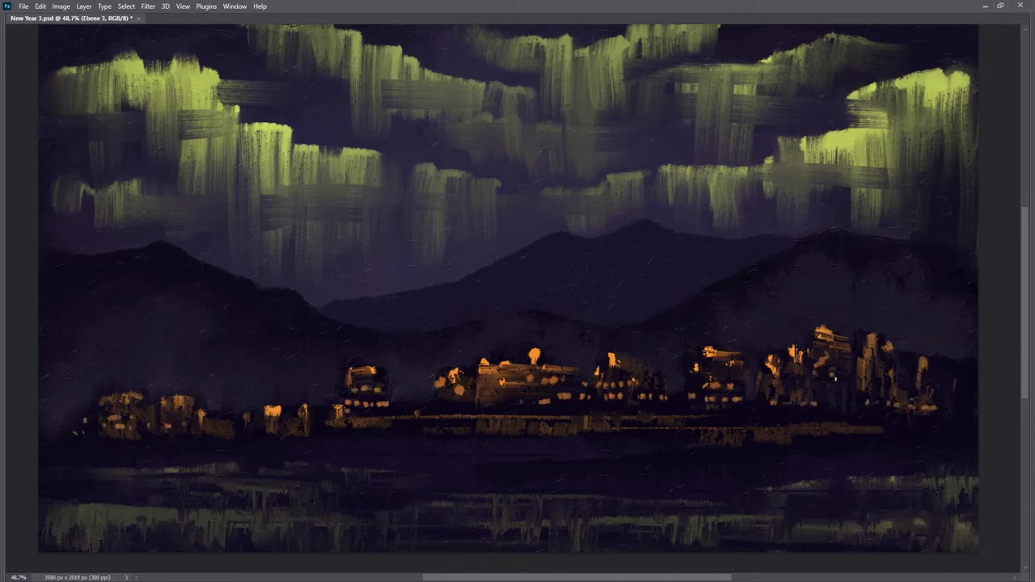
# Add two glowing orange waterline lines and darken the lower water band
pyautogui.moveTo(468, 415); pyautogui.dragTo(687, 414)
pyautogui.moveTo(514, 427); pyautogui.dragTo(692, 425)
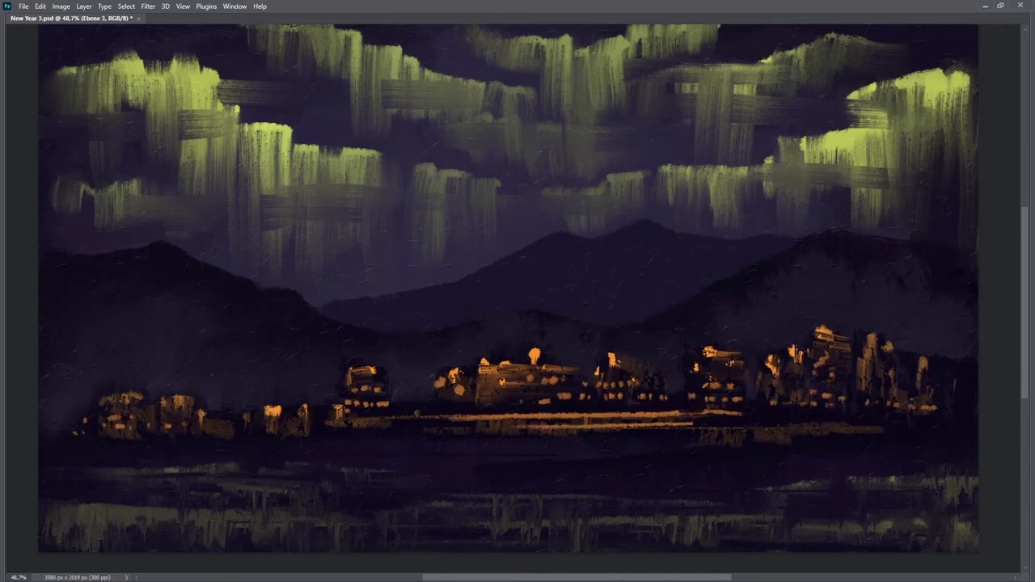
pyautogui.moveTo(561, 458); pyautogui.dragTo(566, 469)
pyautogui.moveTo(117, 485); pyautogui.dragTo(972, 523)
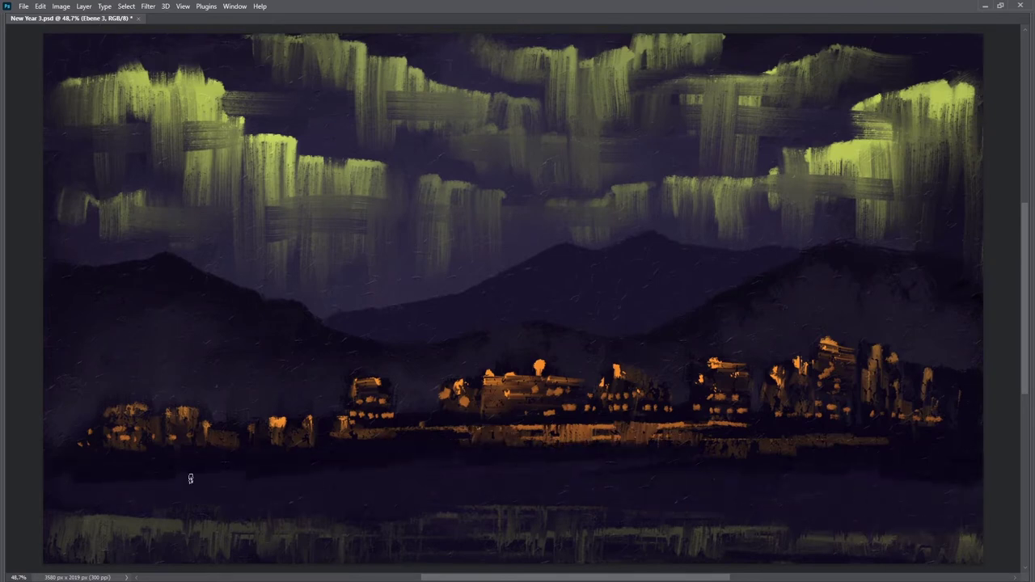
pyautogui.keyDown('alt'); pyautogui.click(279, 421); pyautogui.keyUp('alt')
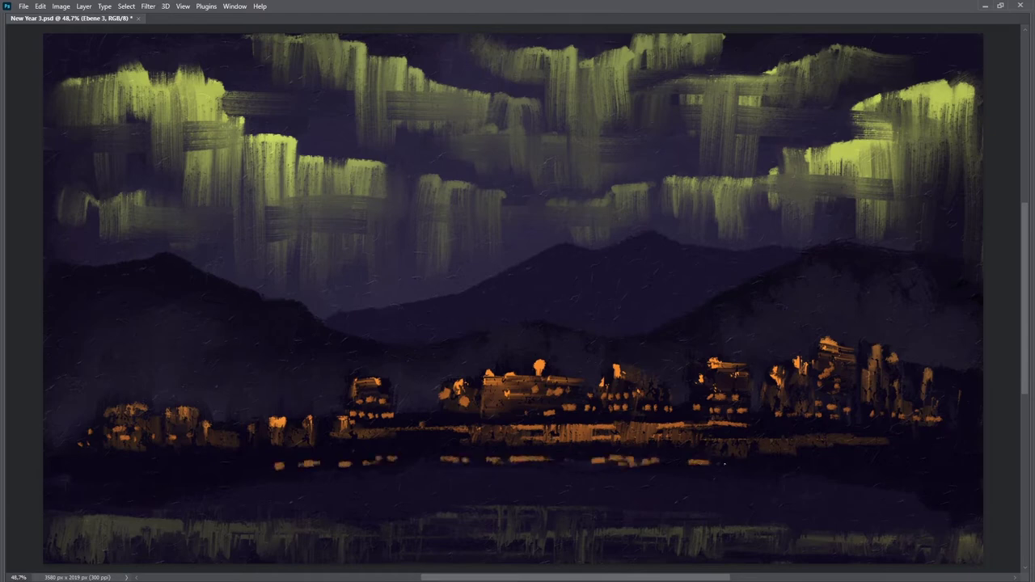
# Using a brush preset and sampled orange, break water blobs into vertical reflections
pyautogui.hotkey('alt', 'F9')
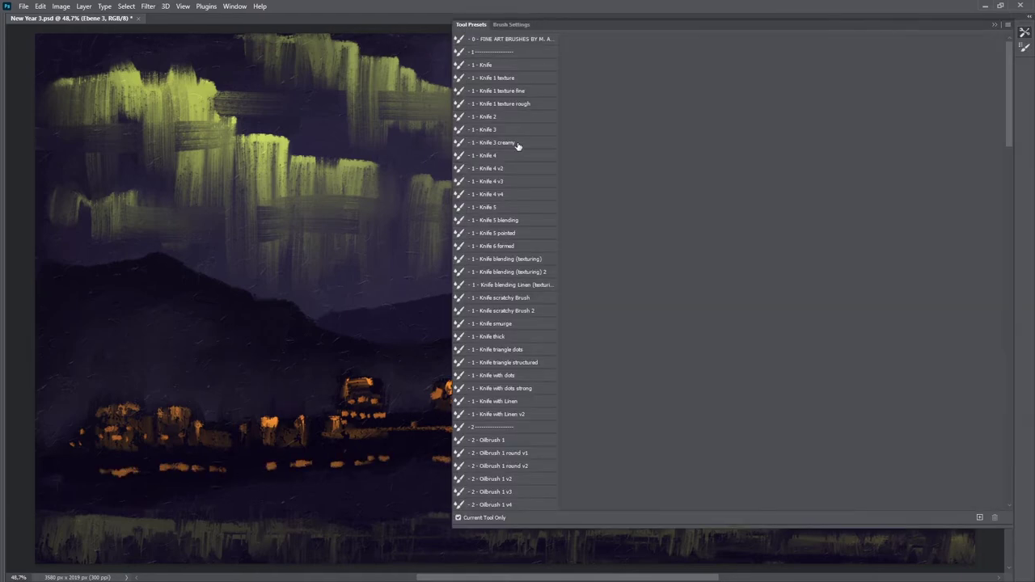
pyautogui.moveTo(593, 467); pyautogui.dragTo(829, 483)
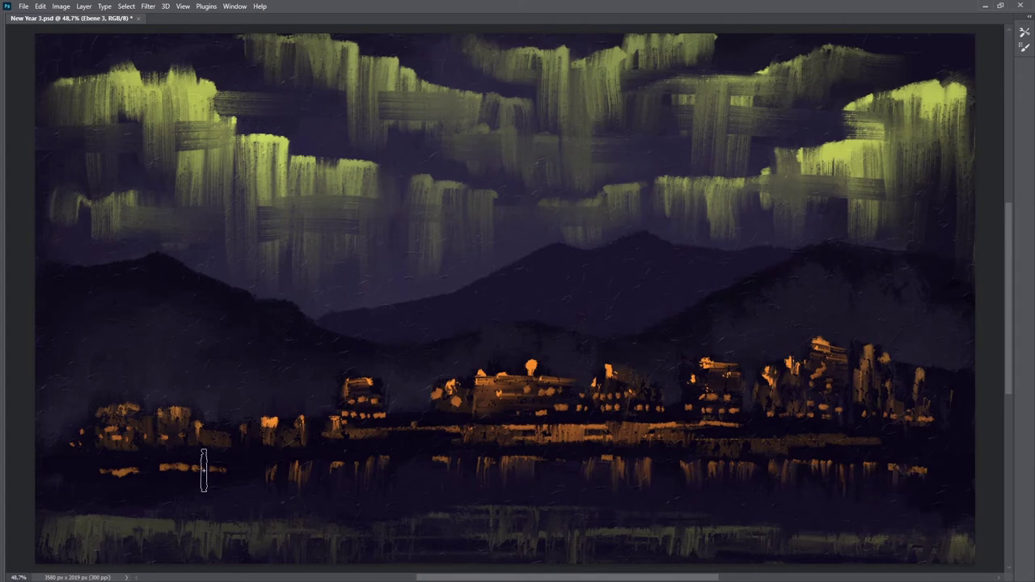
pyautogui.keyDown('alt'); pyautogui.click(270, 419); pyautogui.keyUp('alt')
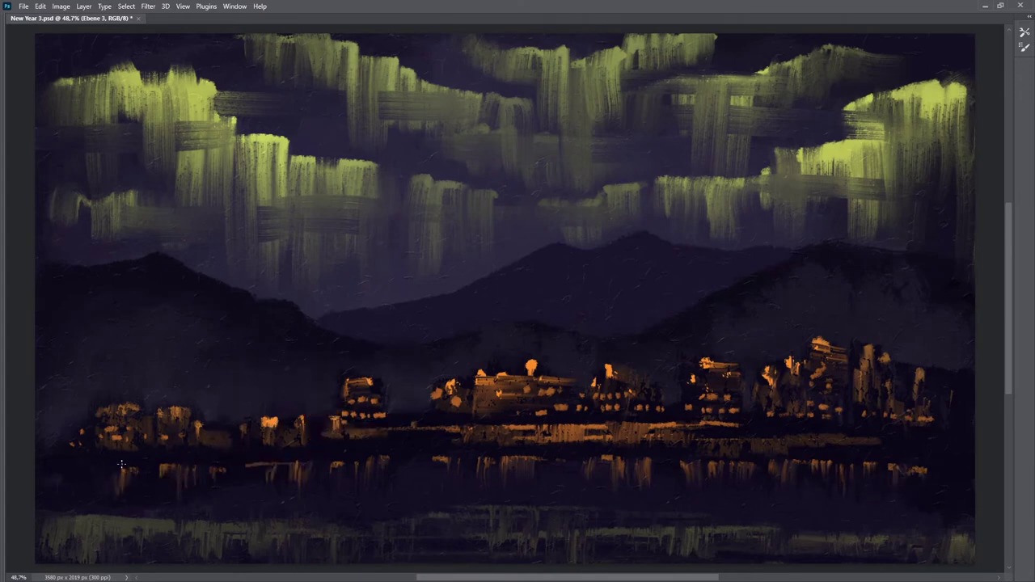
pyautogui.keyDown('alt'); pyautogui.click(815, 461); pyautogui.keyUp('alt')
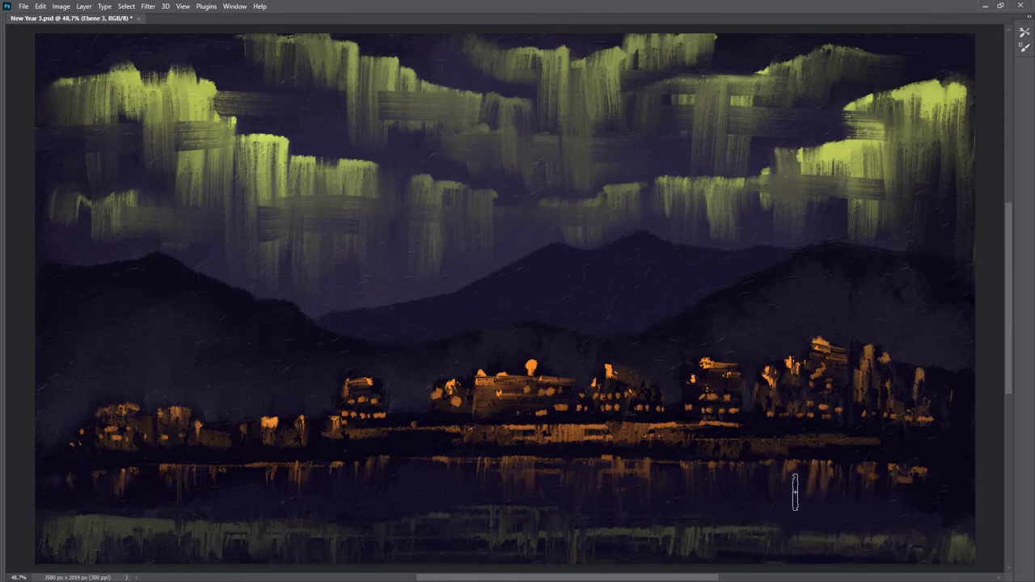
pyautogui.moveTo(558, 489); pyautogui.dragTo(526, 485)
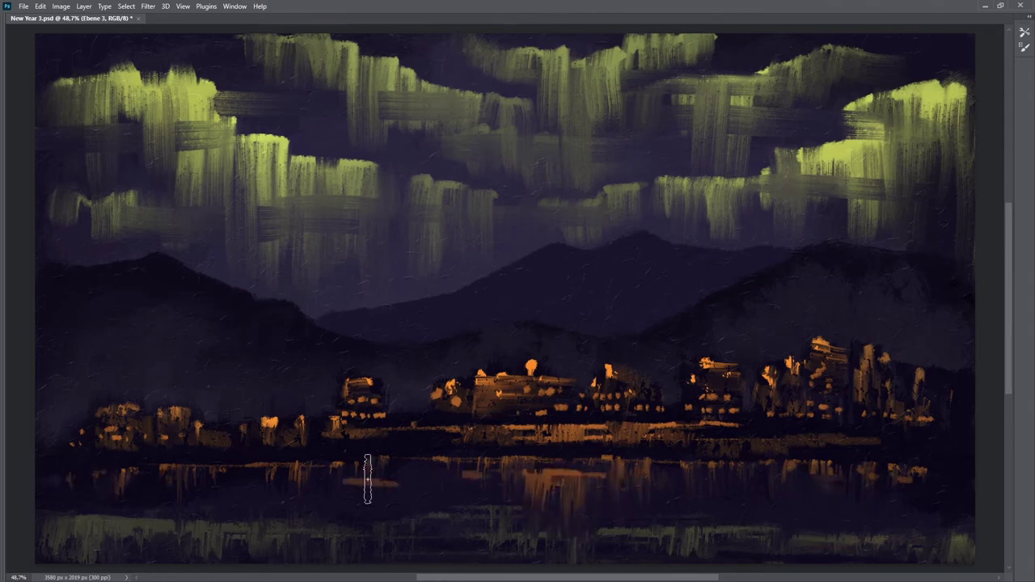
pyautogui.moveTo(367, 479); pyautogui.dragTo(395, 483)
# Repaint village buildings with vertical orange strokes and a long straight shoreline line
pyautogui.scroll(-2, 503, 495)
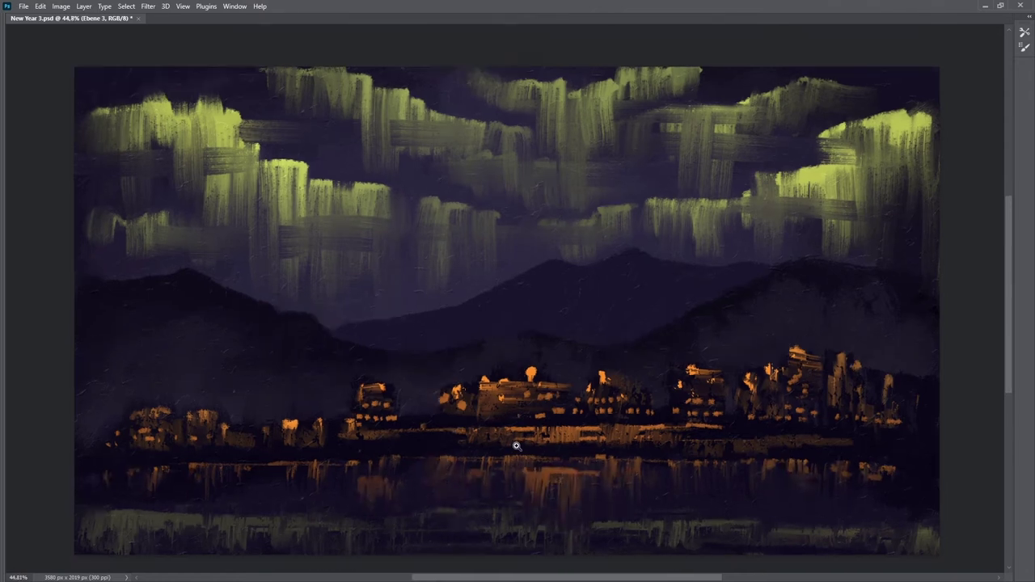
pyautogui.scroll(1, 518, 461)
pyautogui.moveTo(612, 380); pyautogui.dragTo(611, 421)
pyautogui.moveTo(708, 392); pyautogui.dragTo(864, 437)
pyautogui.moveTo(139, 420); pyautogui.dragTo(140, 465)
pyautogui.moveTo(709, 359); pyautogui.dragTo(708, 396)
pyautogui.moveTo(811, 356); pyautogui.dragTo(813, 372)
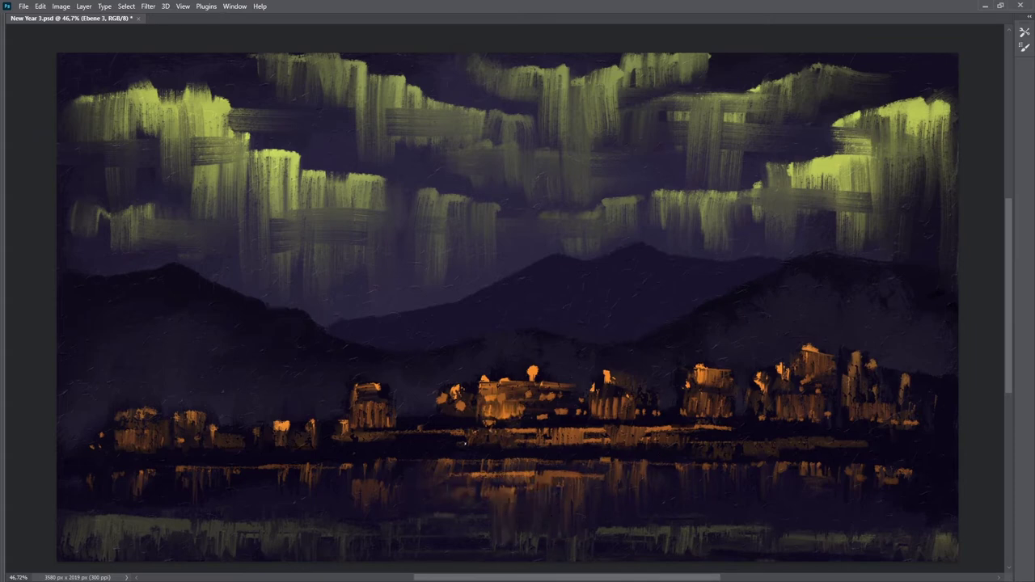
pyautogui.moveTo(252, 443); pyautogui.dragTo(777, 443)
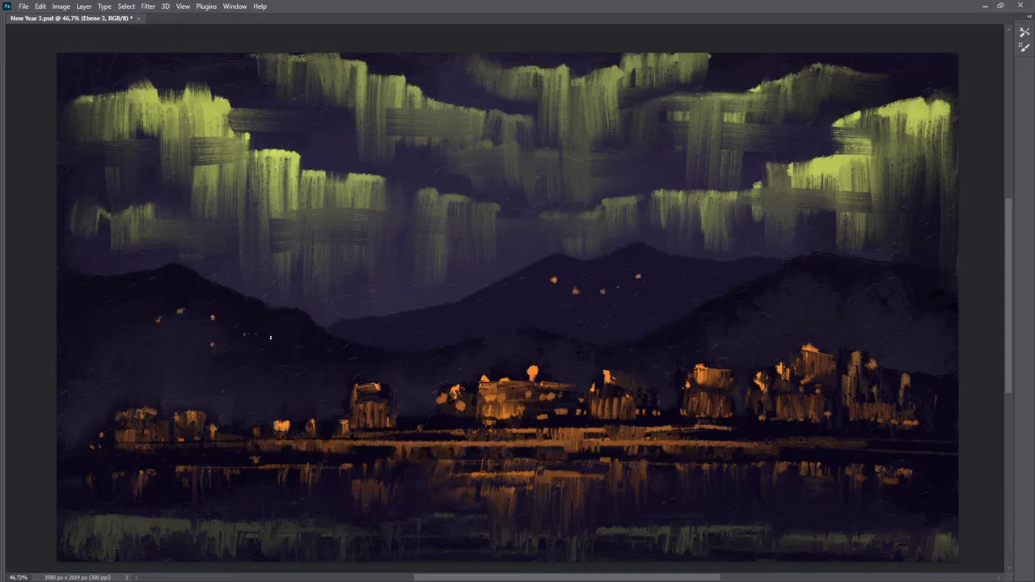
# Smear an orange lantern dot into a short downward trailing streak
pyautogui.scroll(-1, 470, 383)
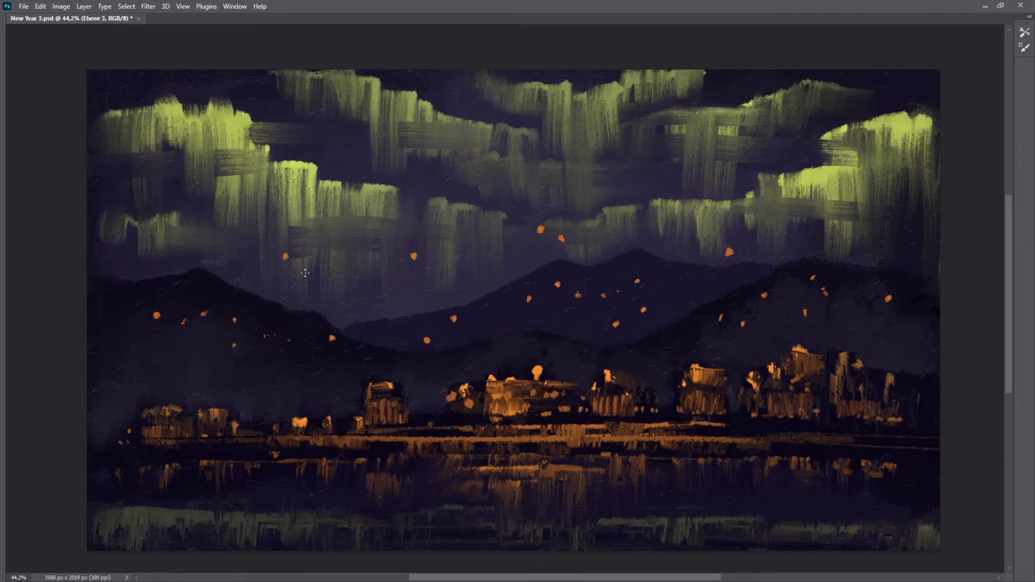
pyautogui.scroll(5, 369, 307)
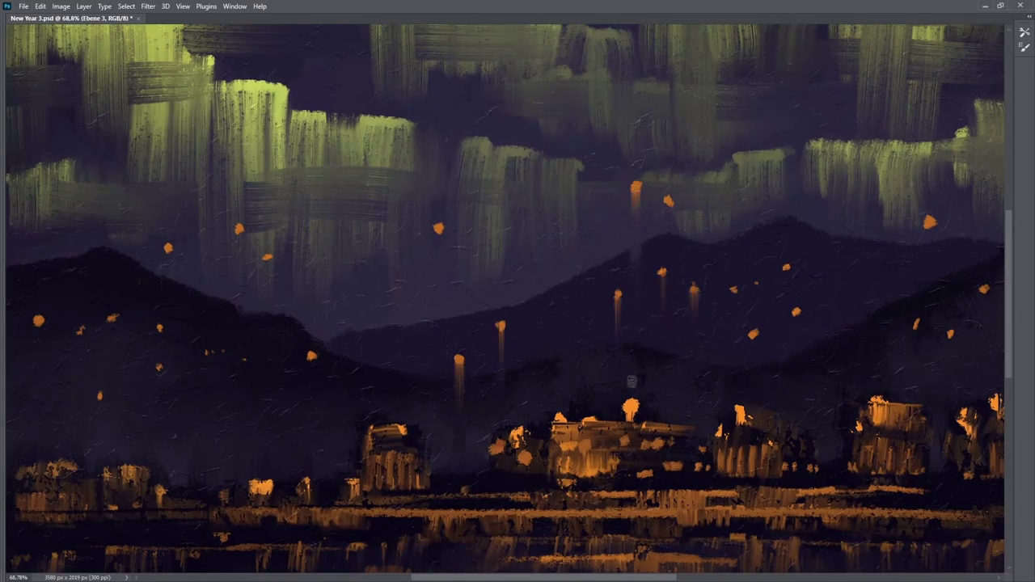
pyautogui.moveTo(38, 322); pyautogui.dragTo(38, 342)
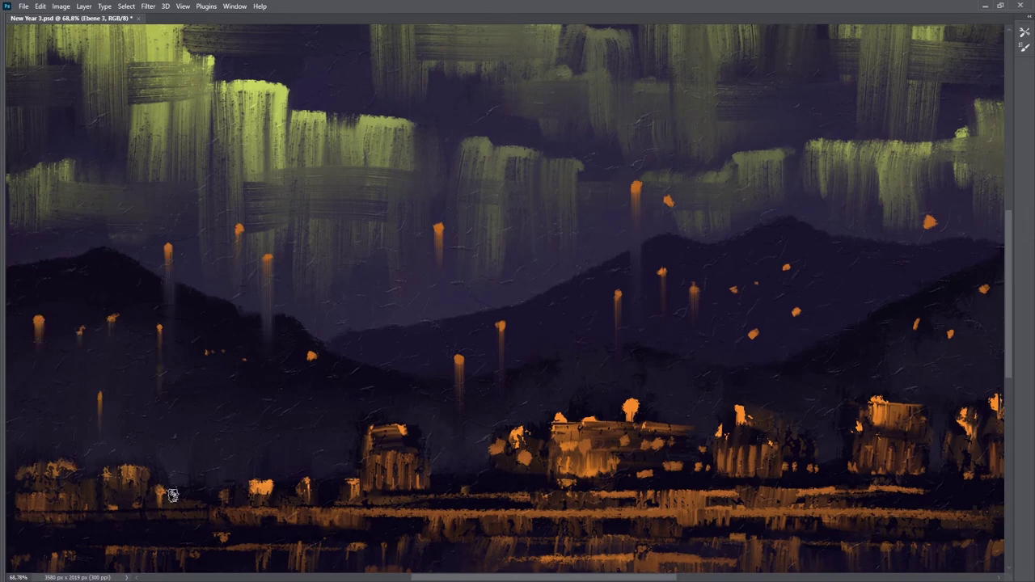
pyautogui.scroll(-2, 615, 363)
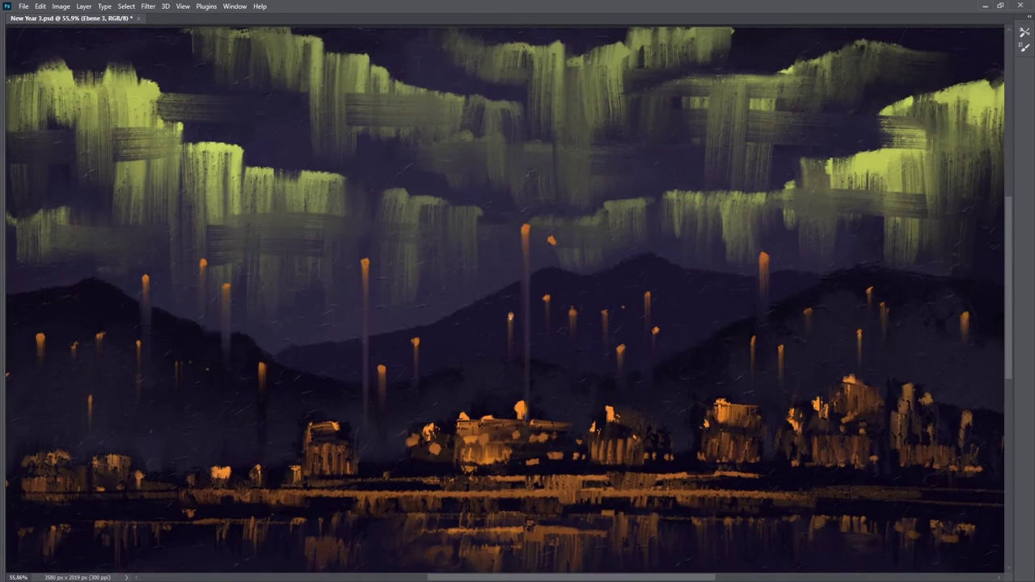
pyautogui.scroll(-1, 177, 389)
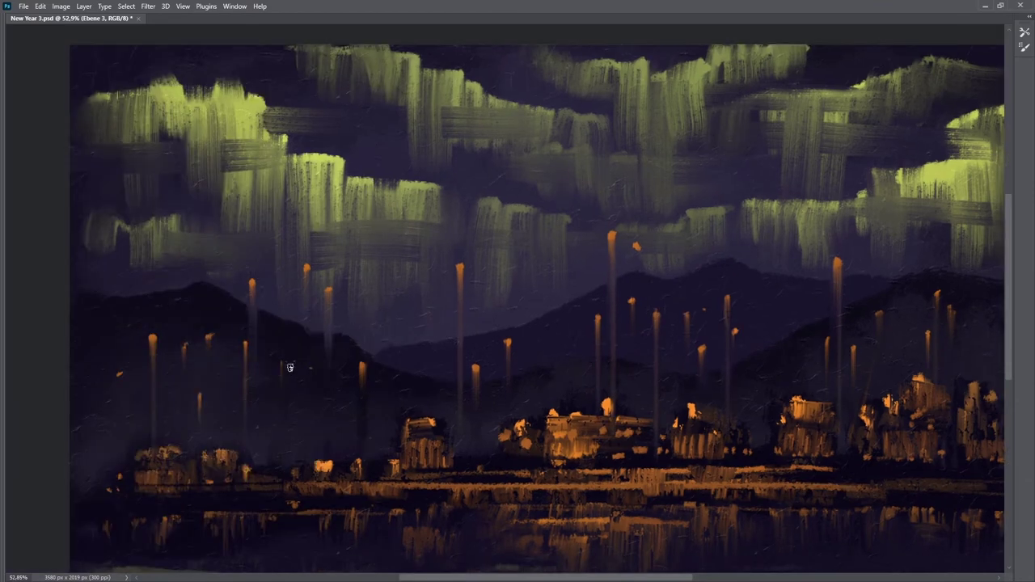
pyautogui.scroll(1, 573, 234)
pyautogui.scroll(1, 380, 342)
pyautogui.scroll(1, 354, 256)
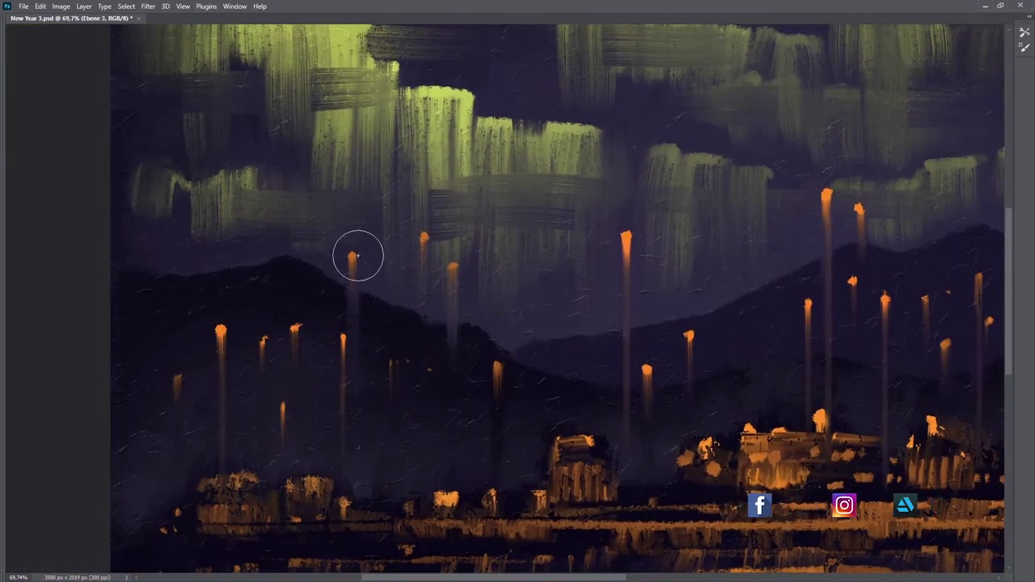
pyautogui.scroll(1, 592, 232)
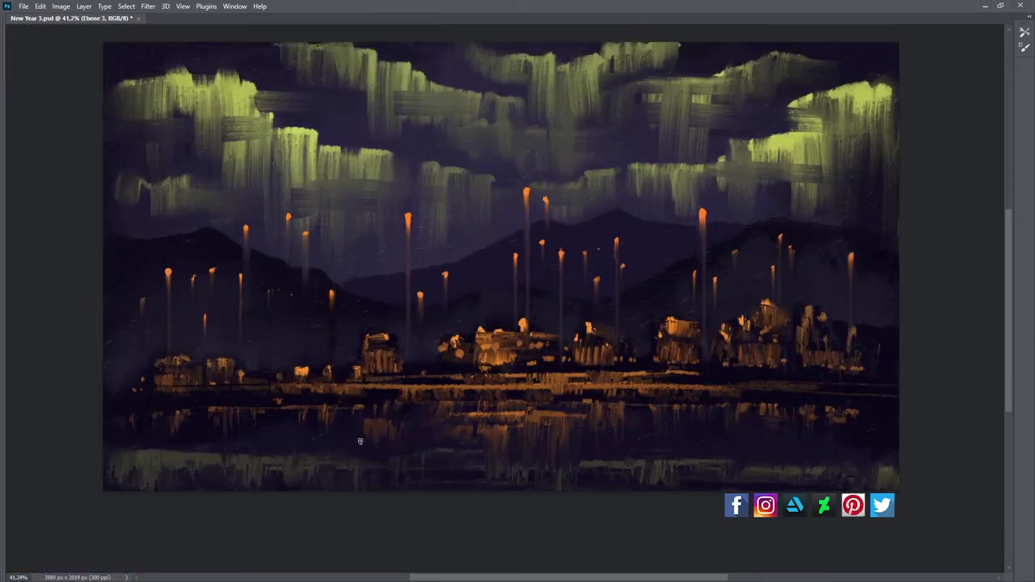
# Fit the whole painting in the window and enlarge the brush for broad strokes
pyautogui.hotkey('ctrl', '0')
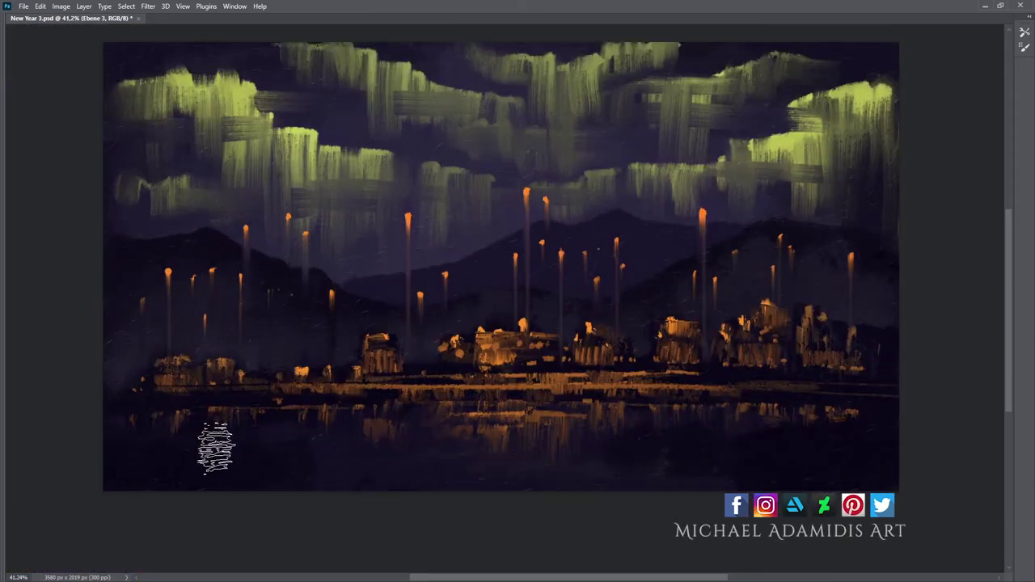
pyautogui.scroll(2, 849, 445)
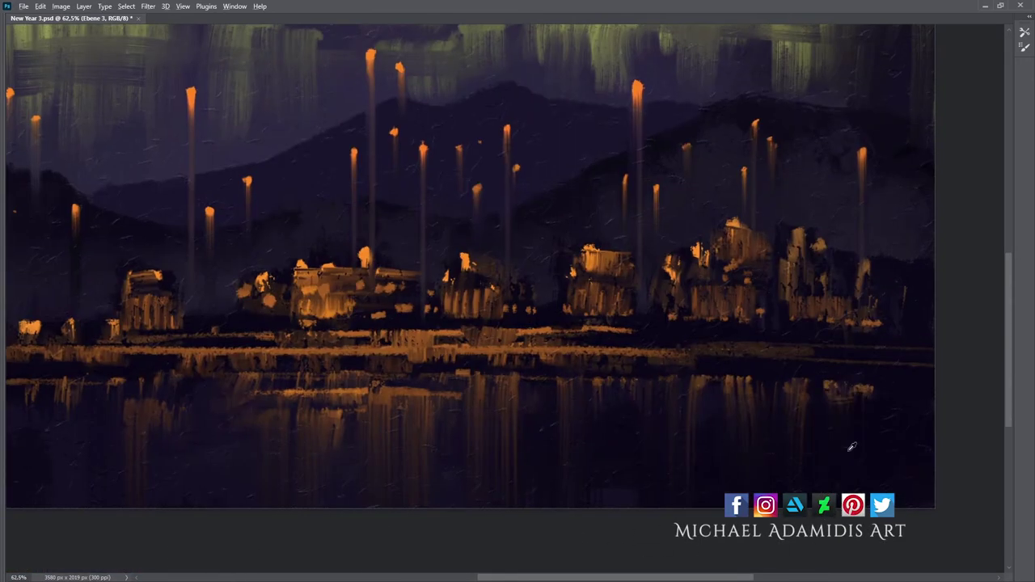
pyautogui.scroll(-1, 719, 443)
pyautogui.scroll(-1, 213, 444)
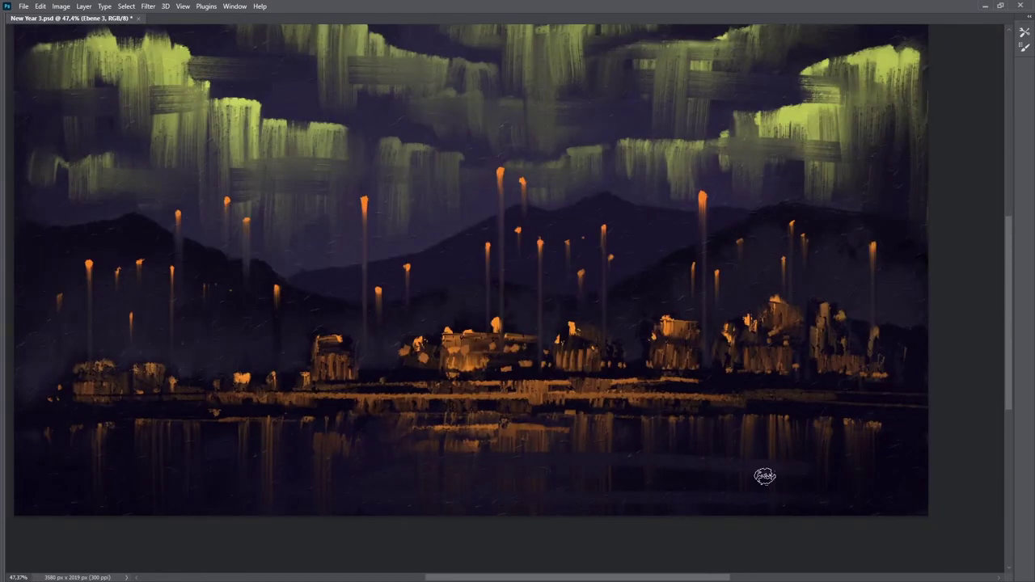
pyautogui.press(']')
pyautogui.press(']')
pyautogui.press(']')
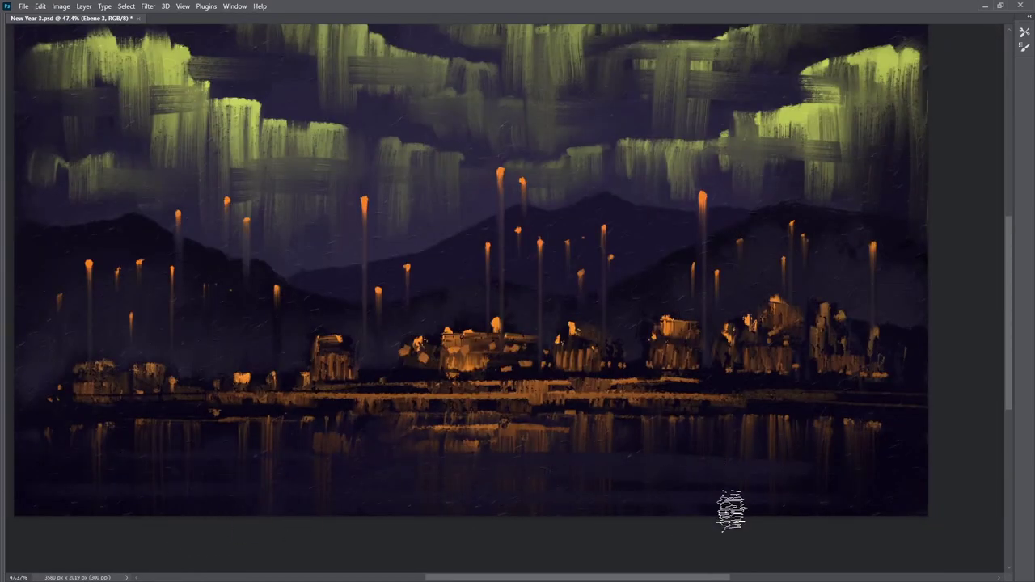
pyautogui.scroll(-1, 631, 452)
pyautogui.scroll(1, 596, 436)
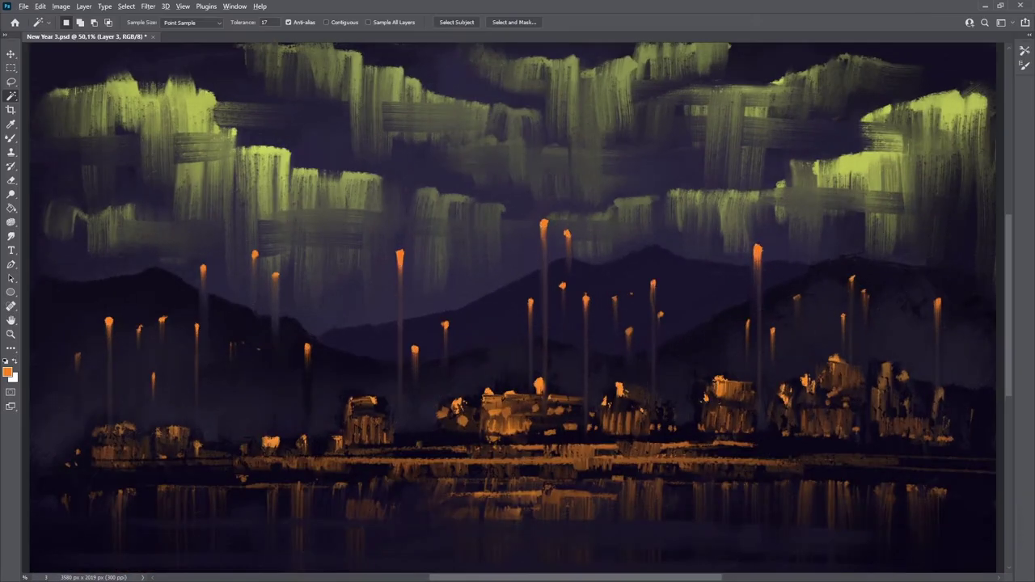
# Apply Filter > Noise > Add Noise with a small amount to the whole painting
pyautogui.click(148, 6)
pyautogui.click(272, 152)
pyautogui.press('Return')
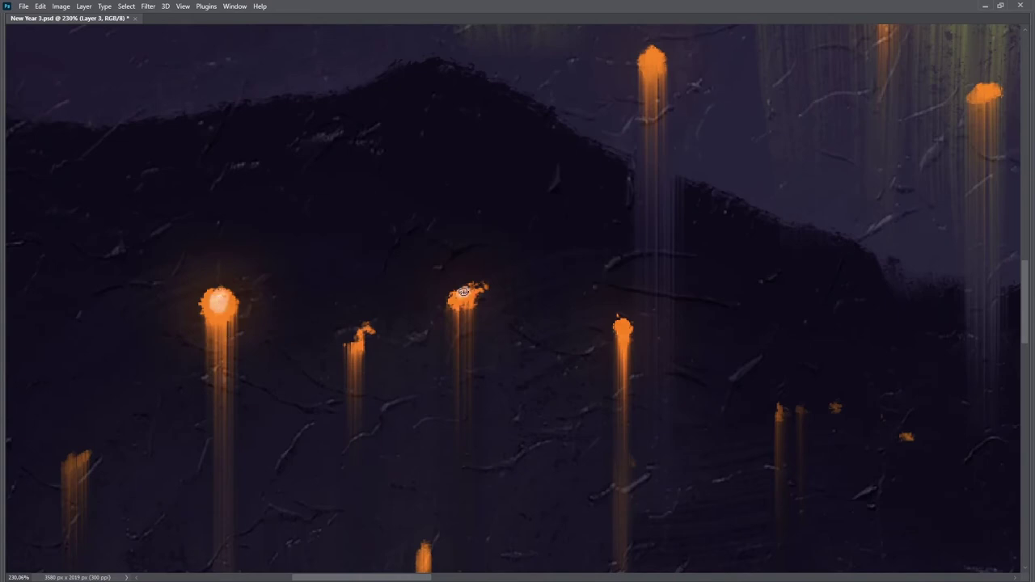
pyautogui.scroll(-2, 463, 292)
pyautogui.scroll(-2, 502, 340)
pyautogui.scroll(-2, 566, 405)
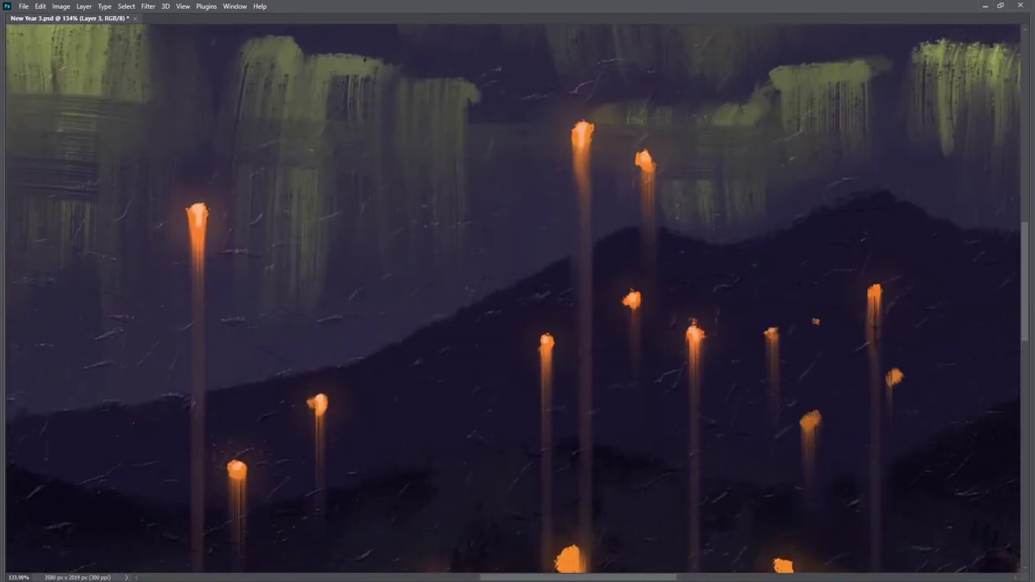
pyautogui.scroll(-3, 654, 337)
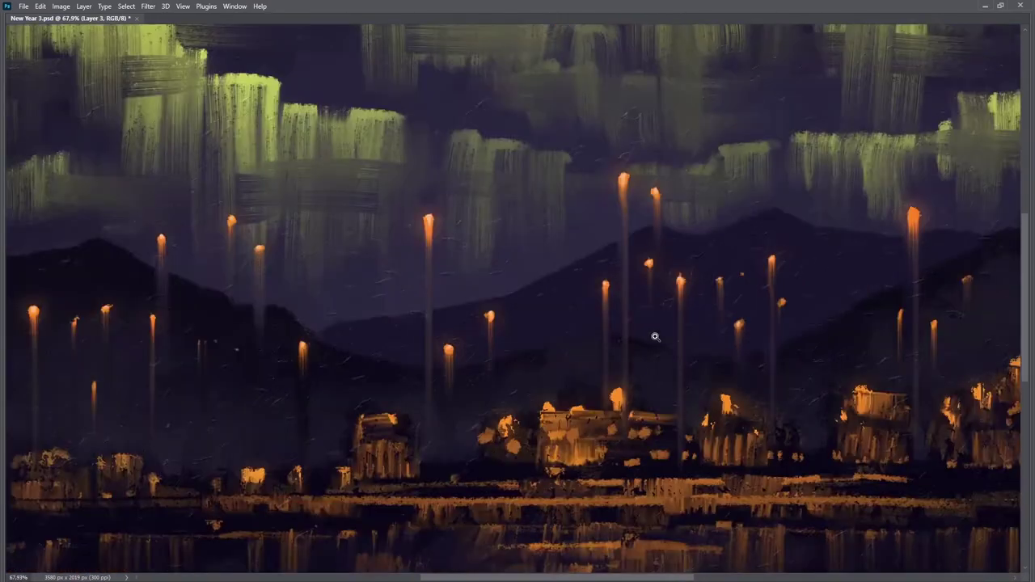
pyautogui.scroll(2, 534, 222)
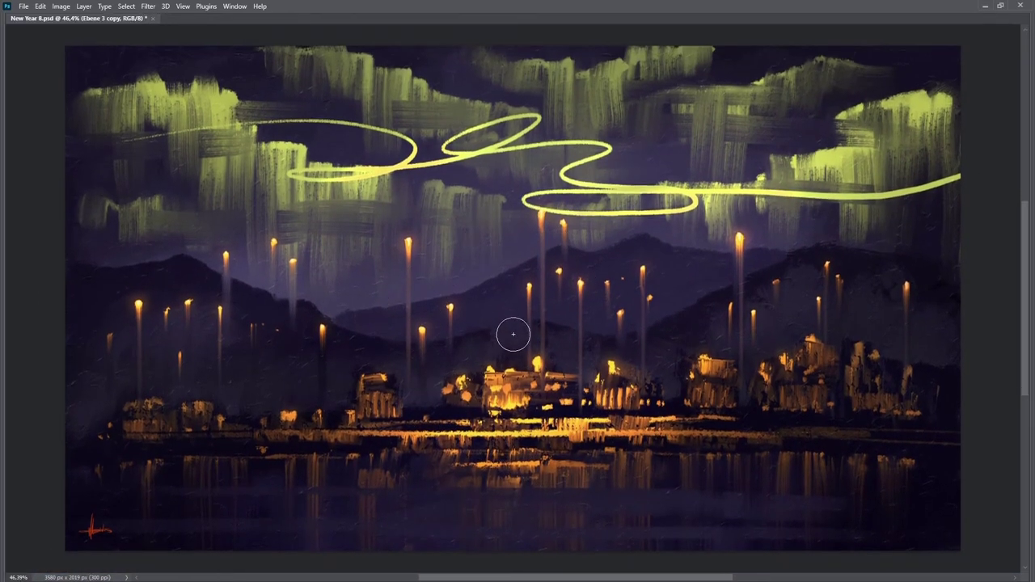
# Adjust the painting's Hue/Saturation (Ctrl+U) and apply the change
pyautogui.hotkey('ctrl', 'u')
pyautogui.press('Return')
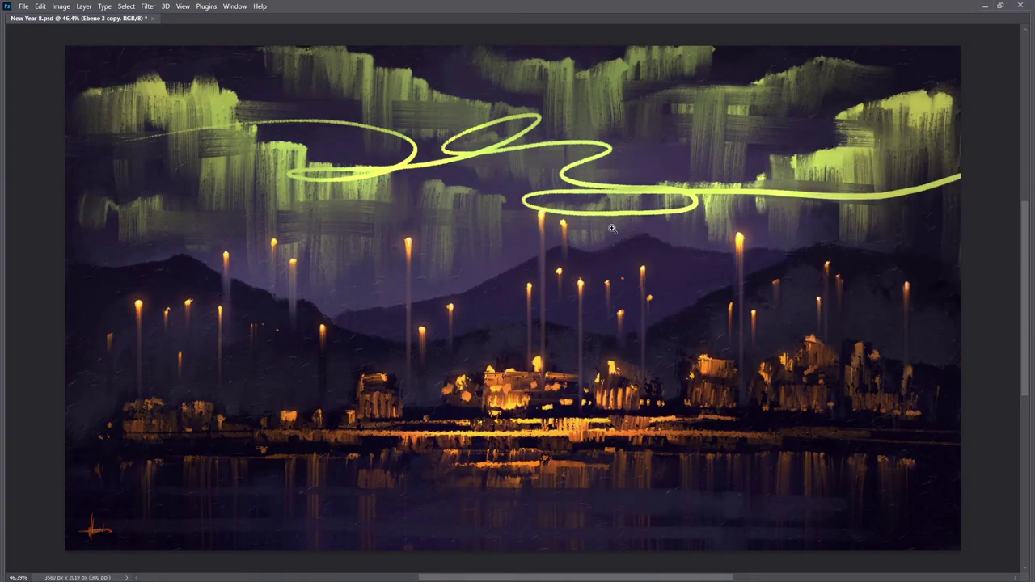
pyautogui.scroll(-2, 466, 188)
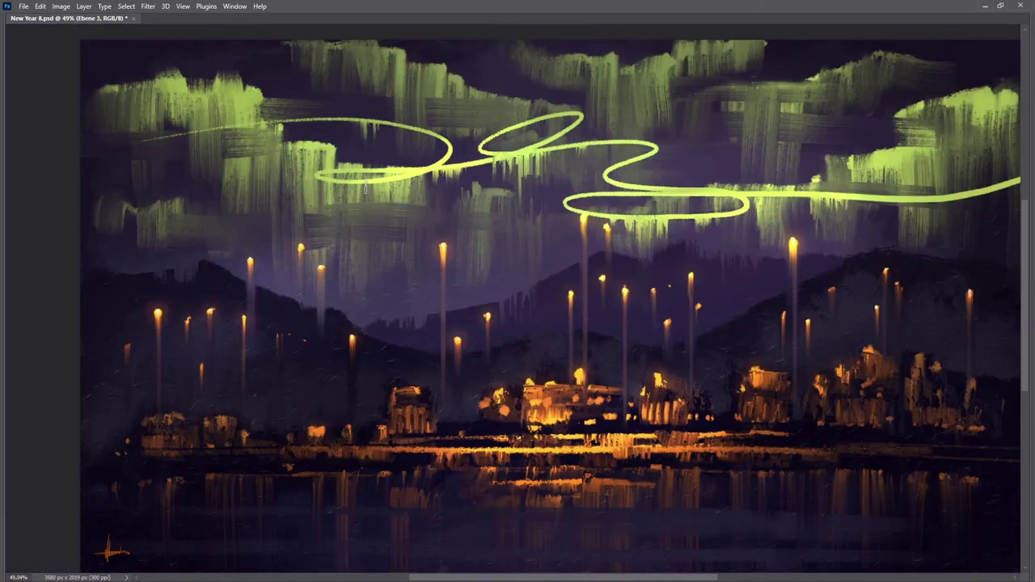
pyautogui.scroll(-1, 365, 186)
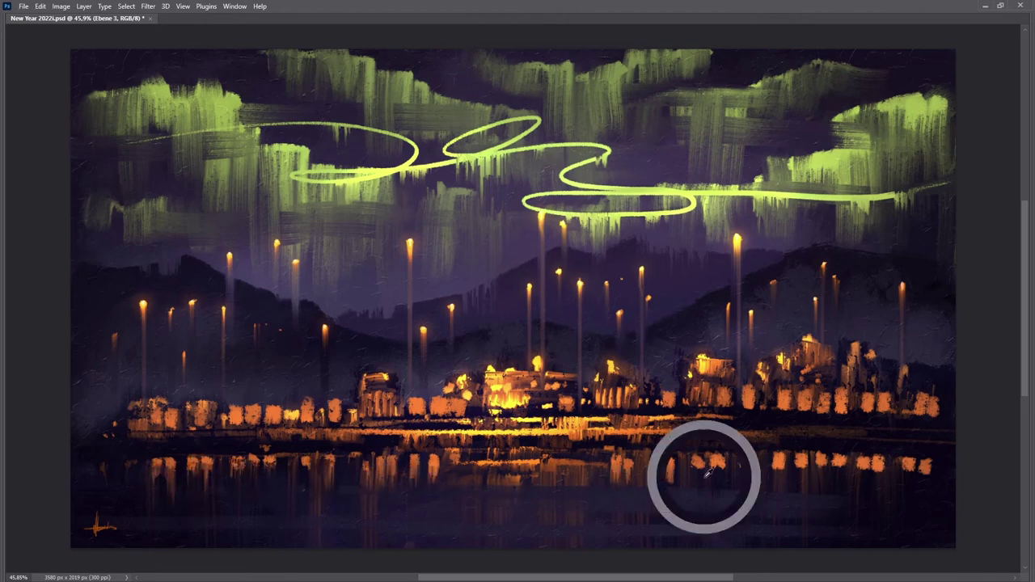
# Paint a dark band across the water, then longer, brighter orange shore-light reflections below it
pyautogui.scroll(2, 824, 483)
pyautogui.scroll(-1, 455, 518)
pyautogui.scroll(-2, 455, 518)
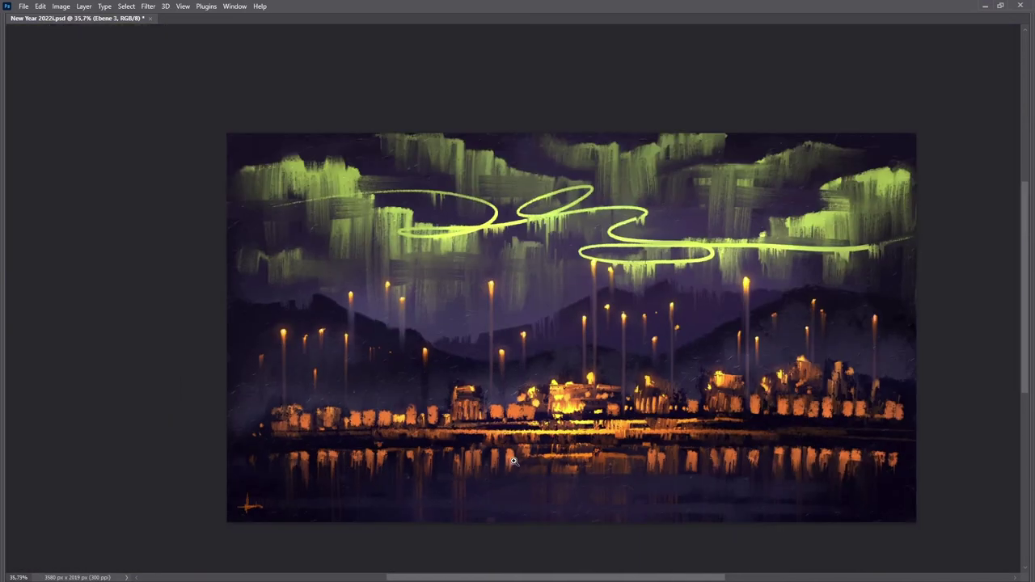
pyautogui.scroll(1, 453, 486)
pyautogui.moveTo(500, 458); pyautogui.dragTo(855, 469)
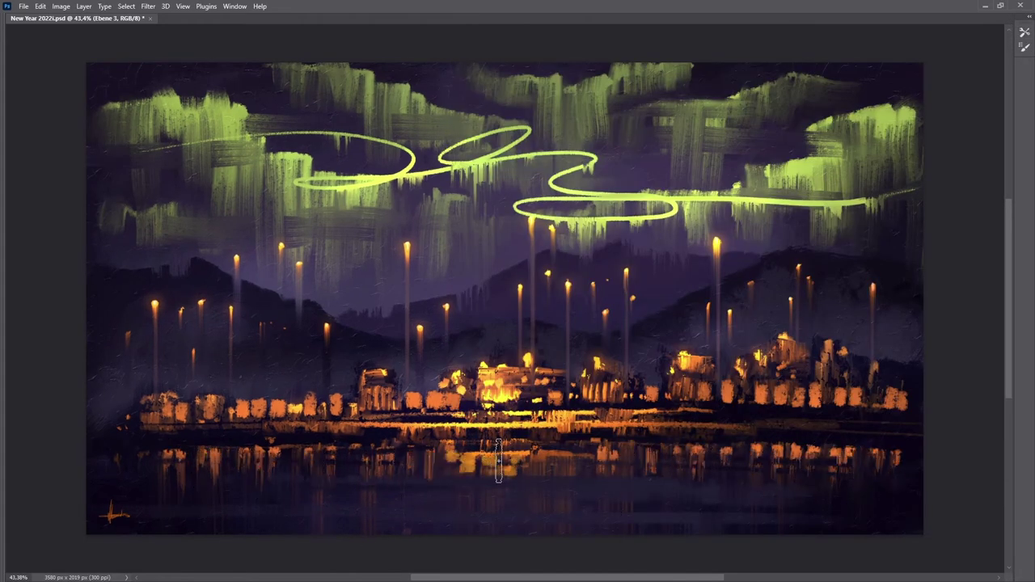
pyautogui.moveTo(499, 459); pyautogui.dragTo(459, 457)
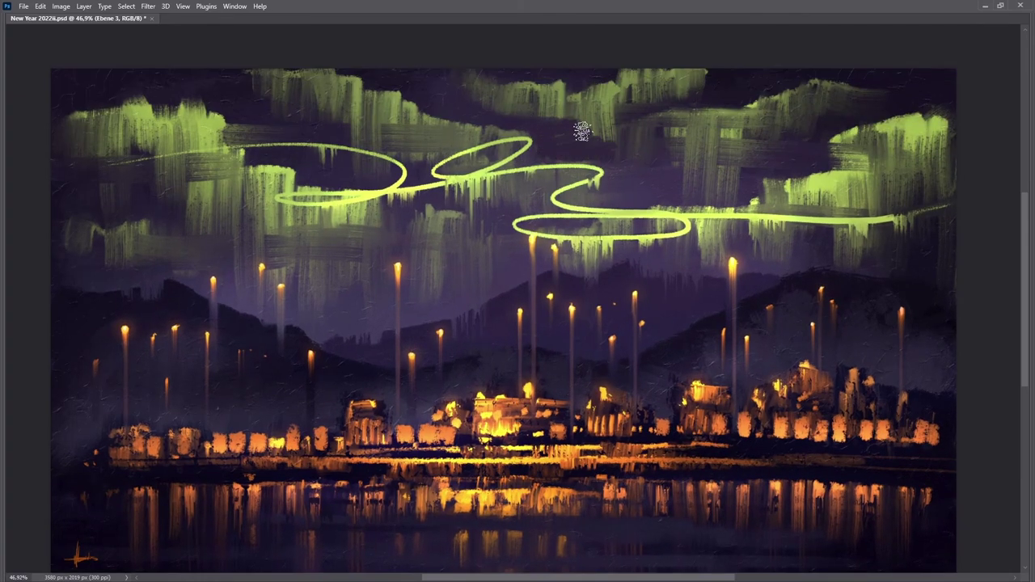
pyautogui.scroll(-2, 513, 300)
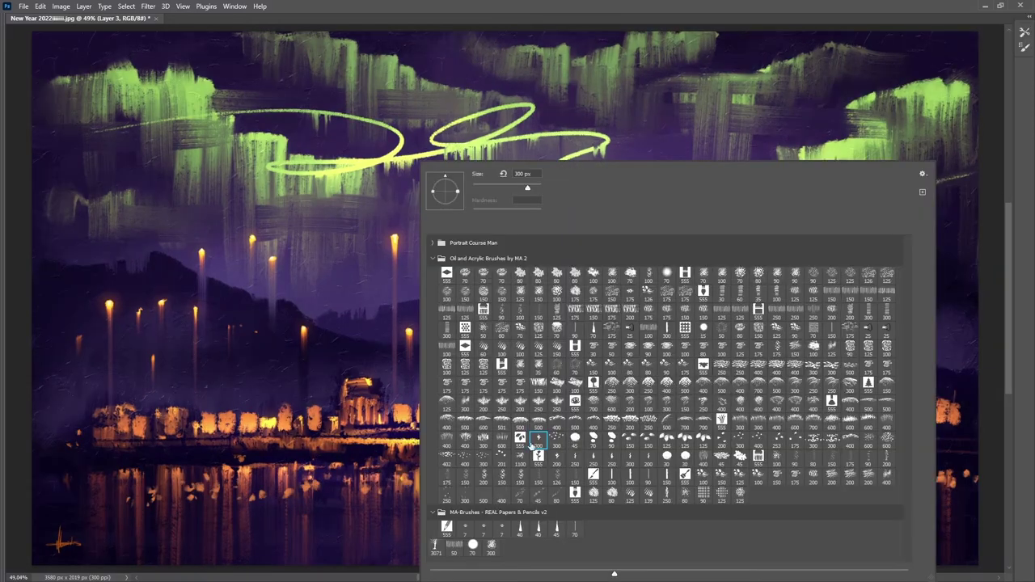
# Pick a scatter brush from the Brush Preset picker and dab tiny orange sparks along the lantern trails
pyautogui.rightClick(534, 441)
pyautogui.press('Escape')
pyautogui.press('Escape')
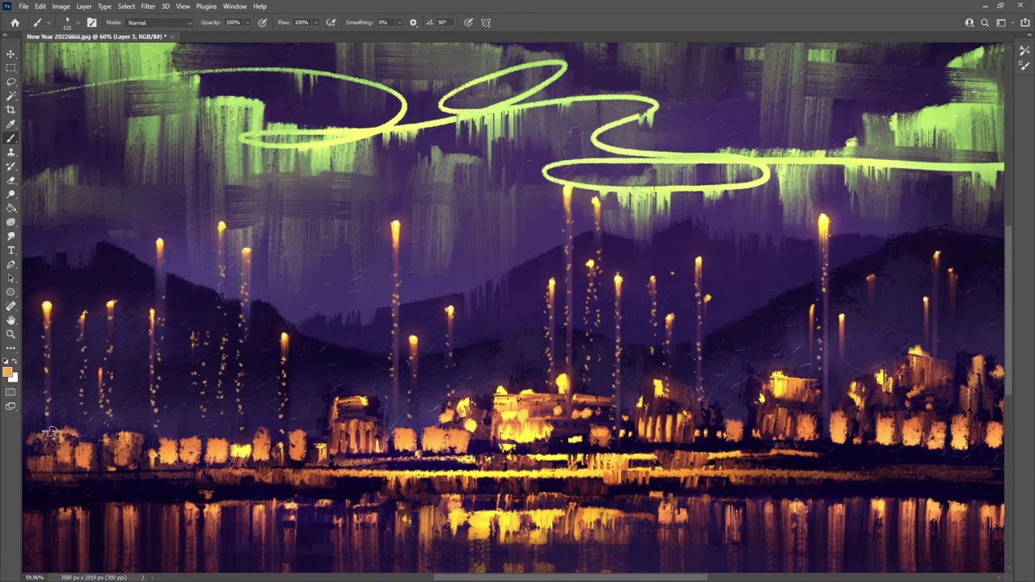
pyautogui.scroll(3, 748, 354)
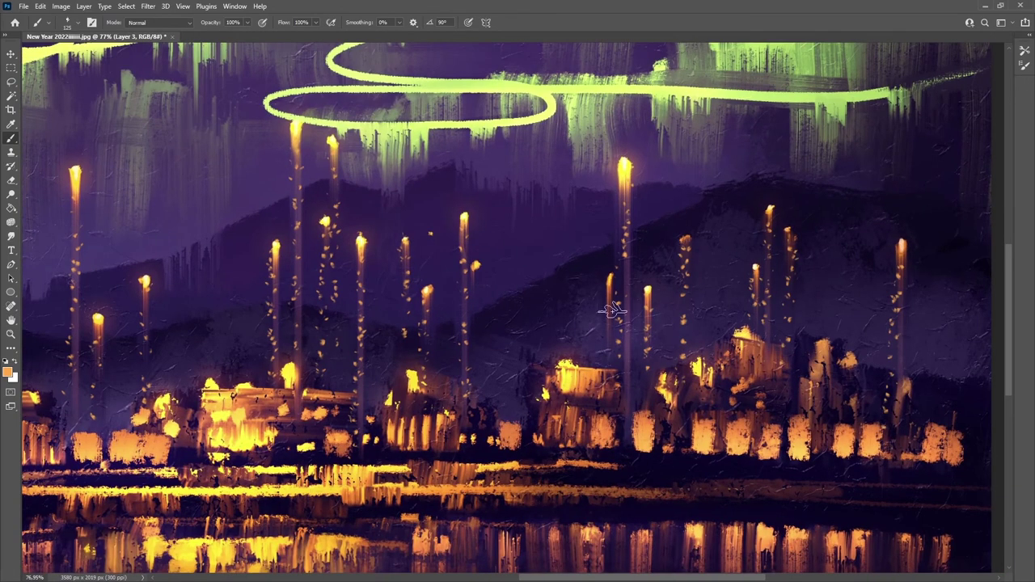
pyautogui.scroll(2, 405, 363)
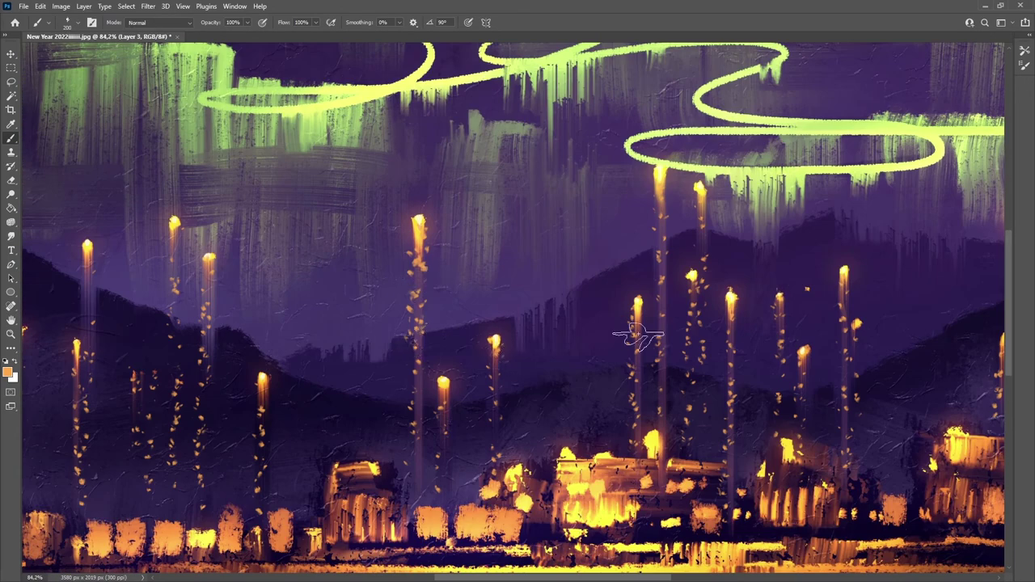
pyautogui.scroll(-1, 81, 330)
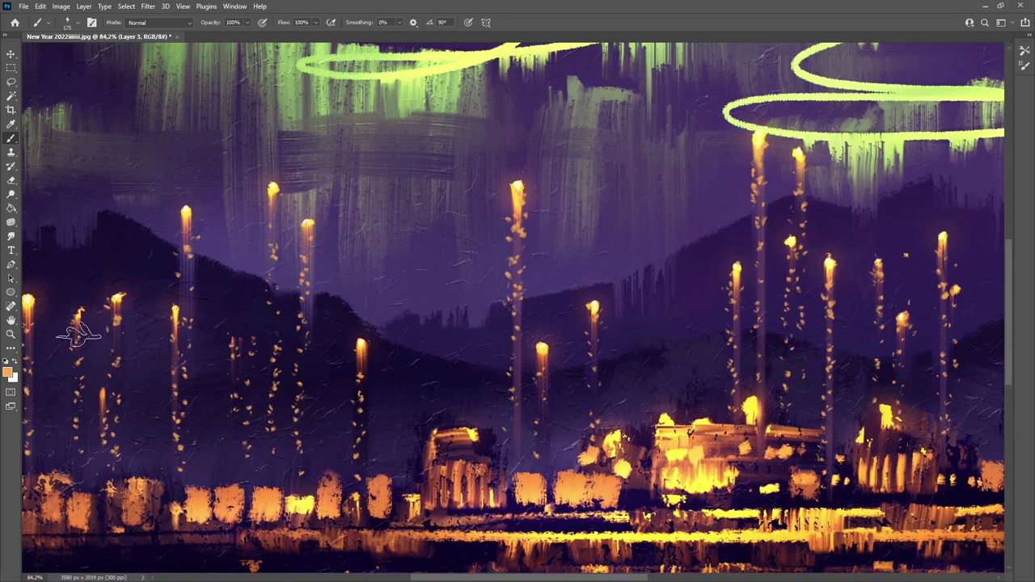
pyautogui.scroll(-1, 608, 315)
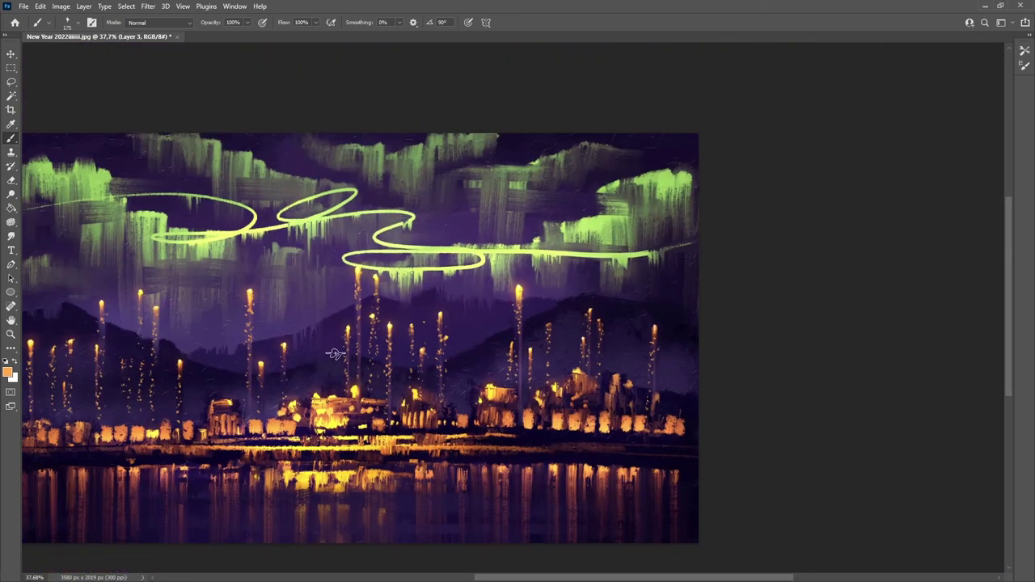
pyautogui.scroll(-1, 389, 382)
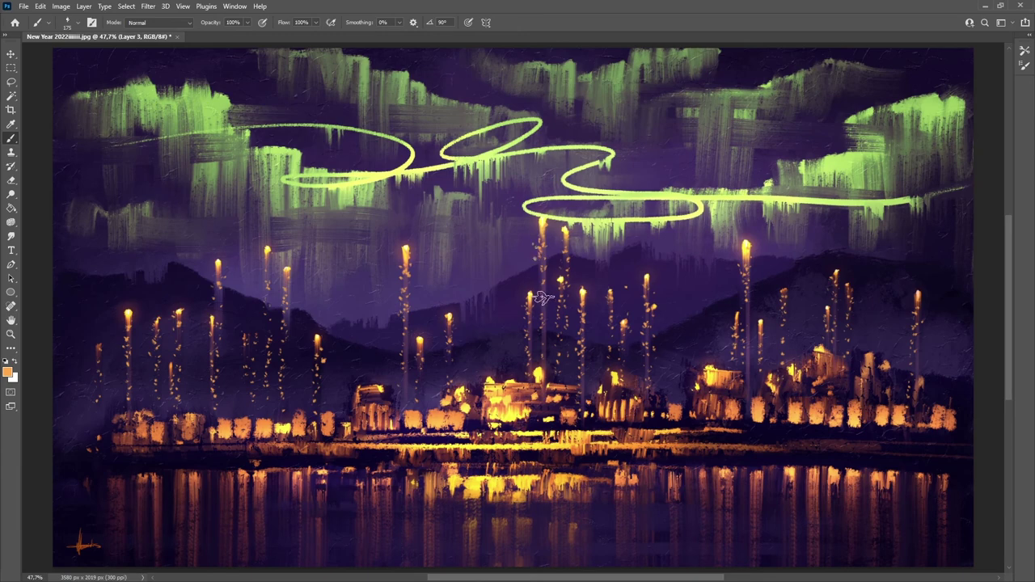
# With the Eraser, clean up stray marks near the left lantern trails above the village
pyautogui.press('e')
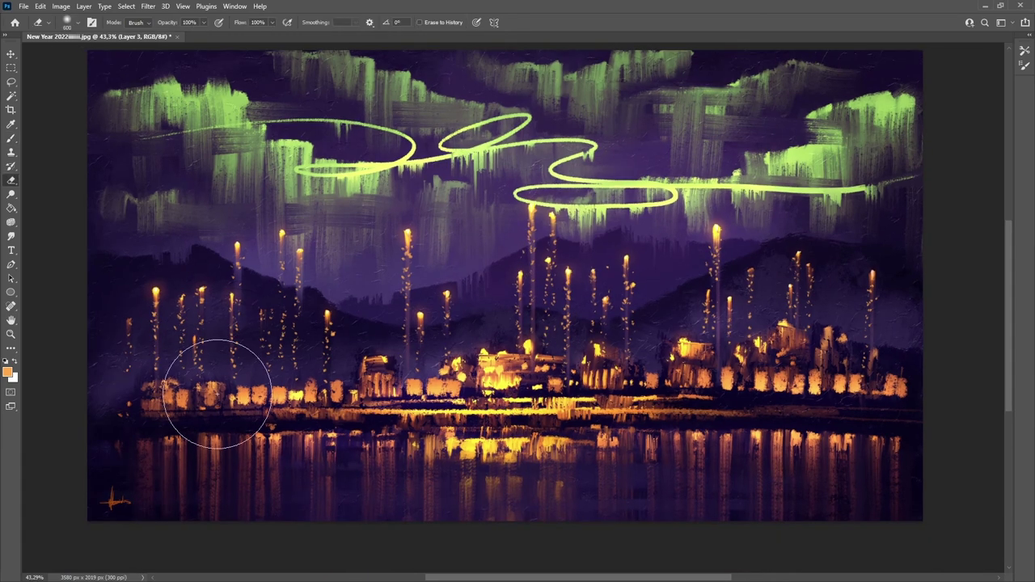
pyautogui.scroll(1, 173, 354)
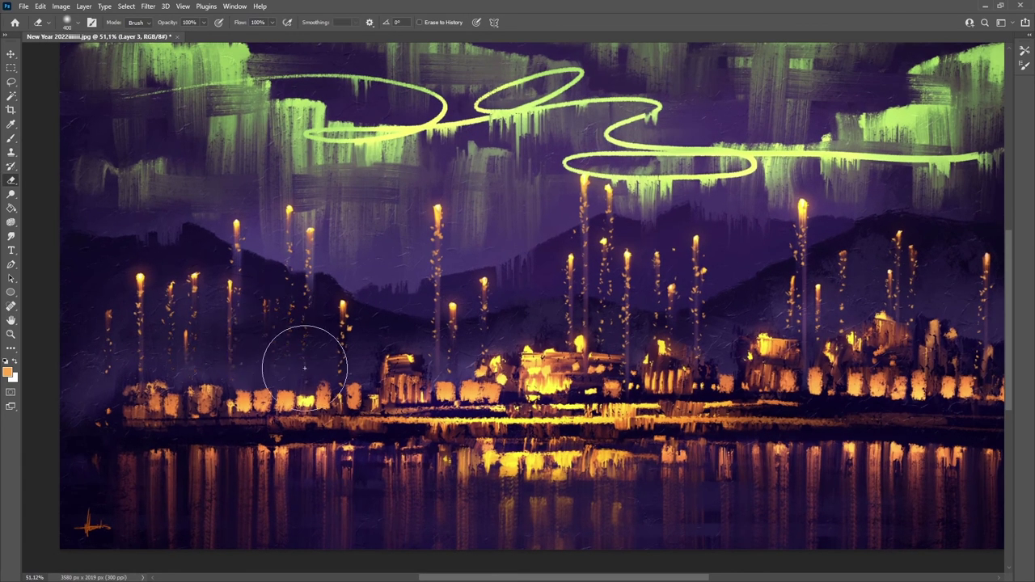
pyautogui.moveTo(835, 344); pyautogui.dragTo(726, 364)
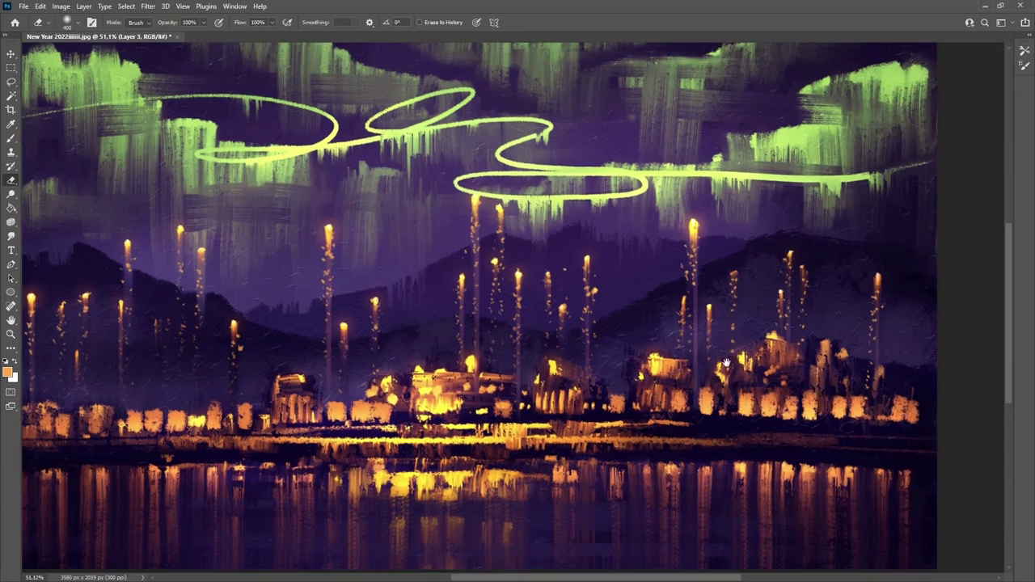
pyautogui.scroll(-1, 469, 414)
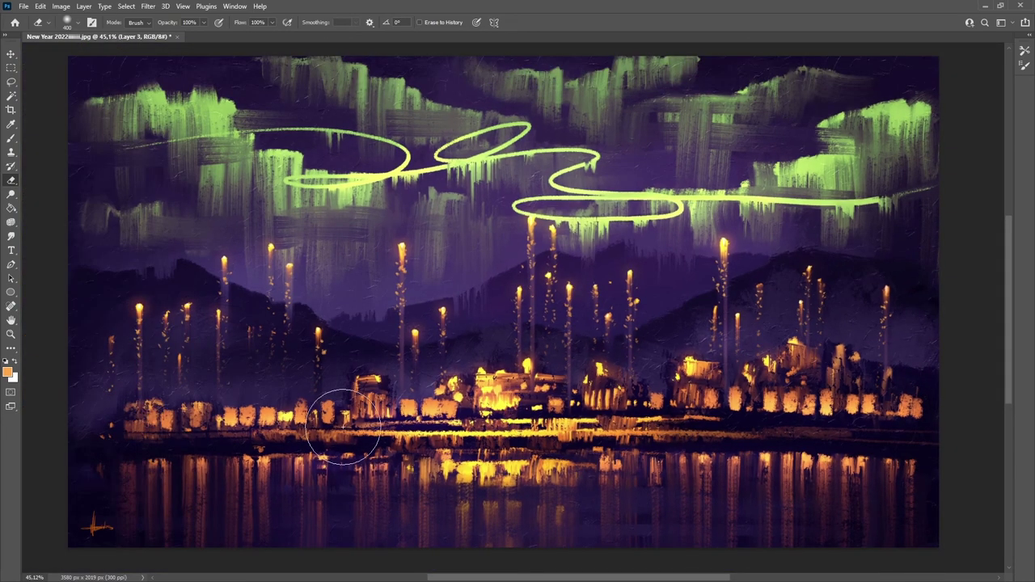